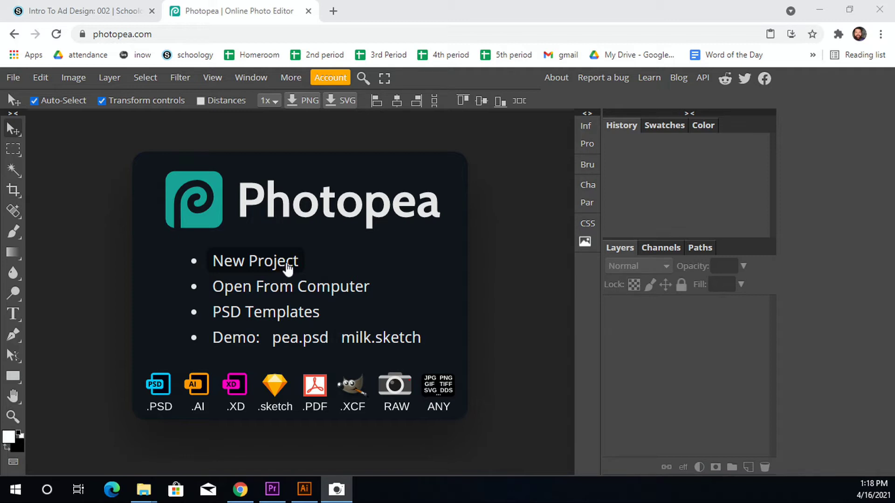
Start a new blank project from the Photopea start screen
click(288, 268)
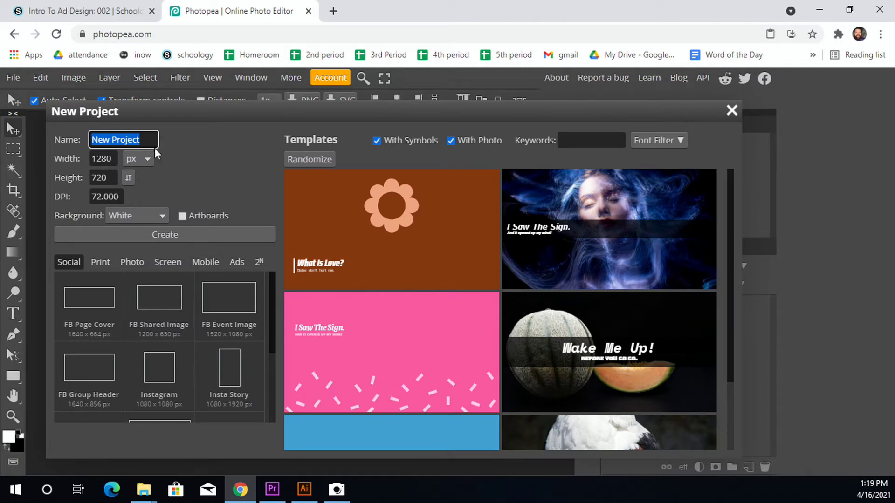
Name the project 'old project' and show its size in inches (17.78 × 10.00), keeping a White background
text(old projec)
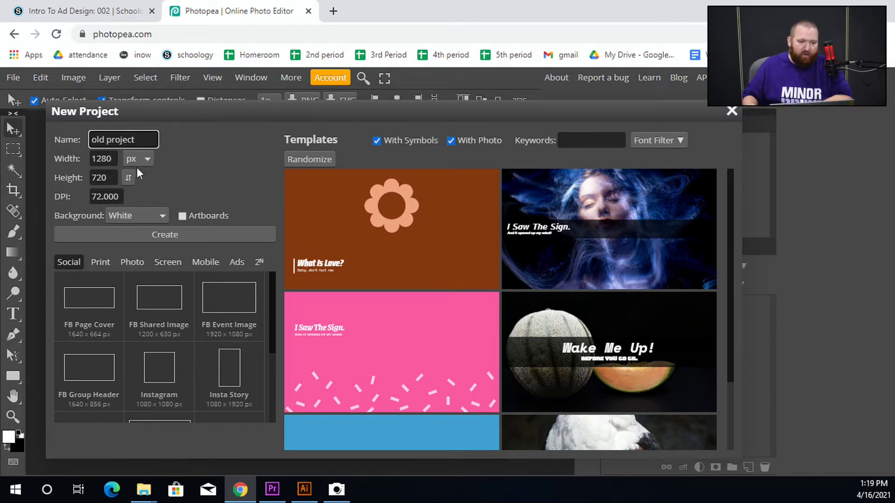
click(136, 160)
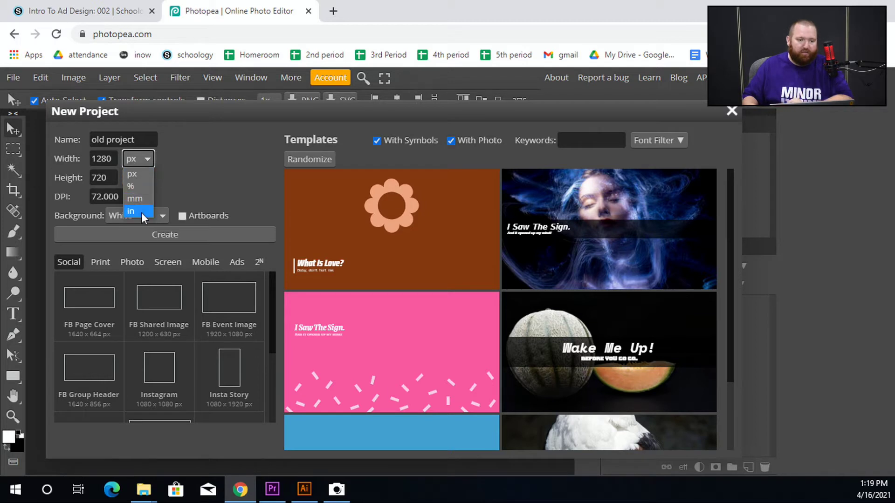
click(141, 212)
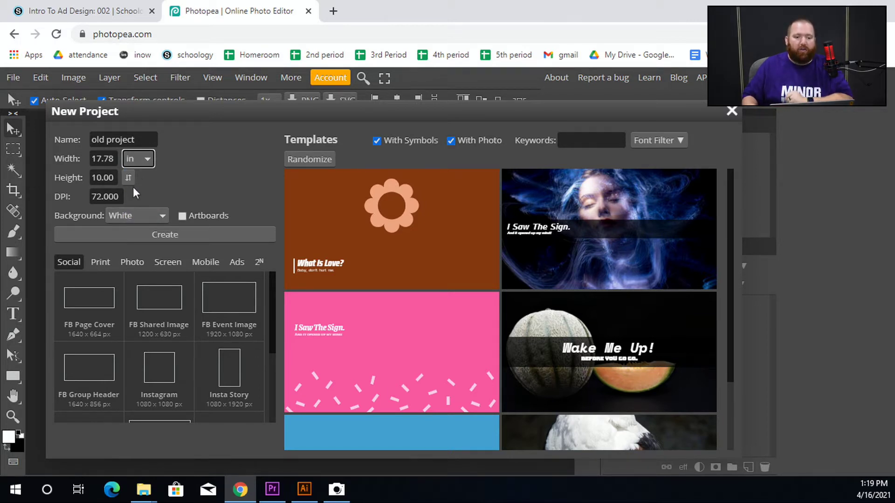
click(130, 220)
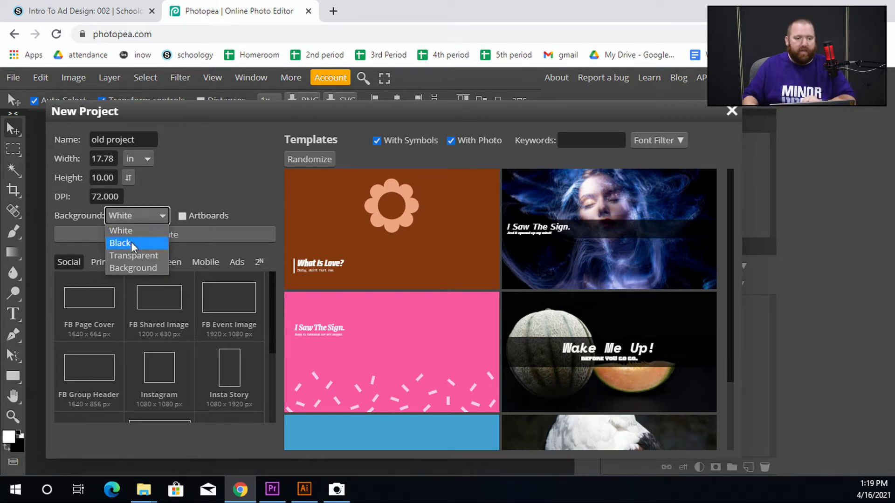
click(261, 177)
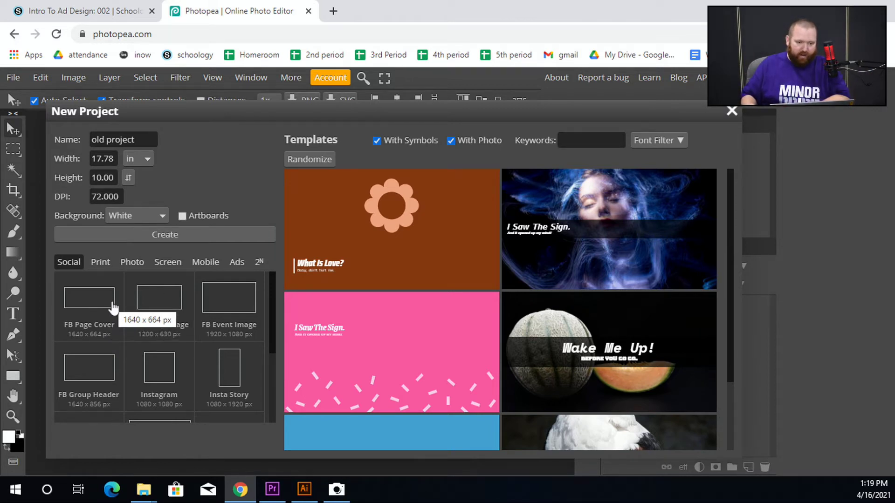
Try the social size presets: 1640 × 664 cover, 1080 × 1080 square, 1920 × 1080 wide
click(74, 314)
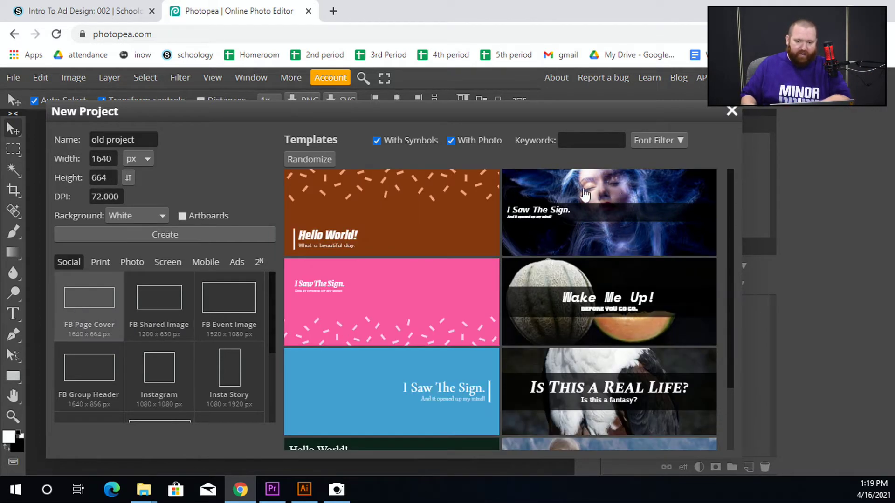
click(169, 384)
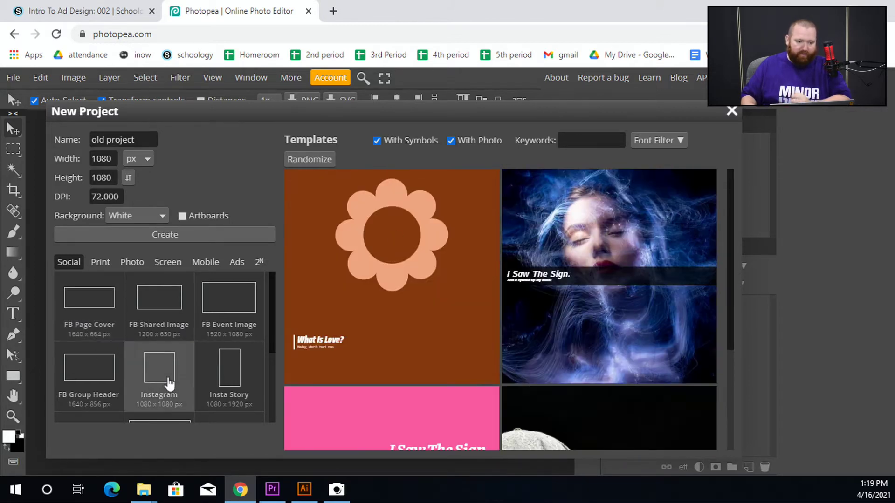
click(247, 309)
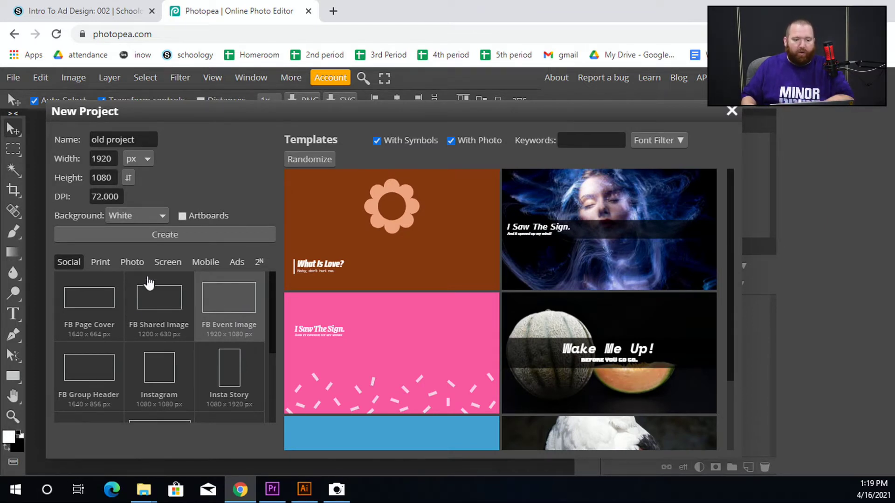
Apply the Letter print preset for an 8.50 × 11.00 in page at 300 DPI
click(107, 262)
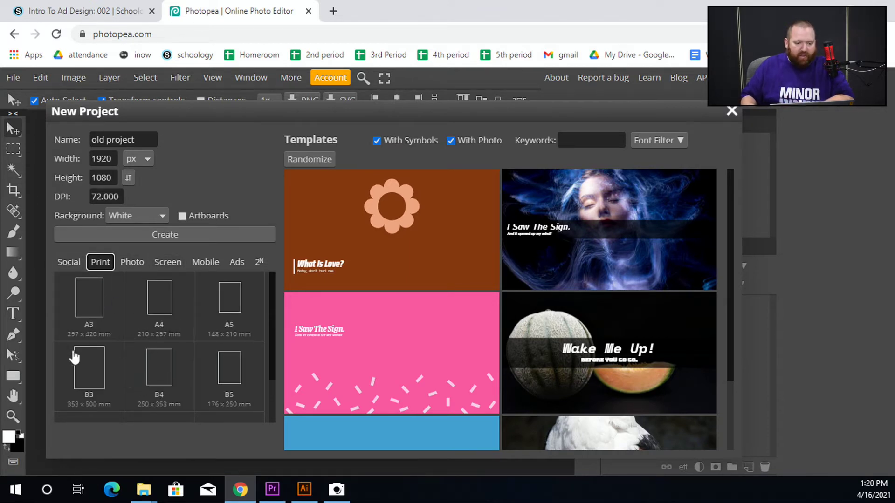
scroll(96, 374, down, 2)
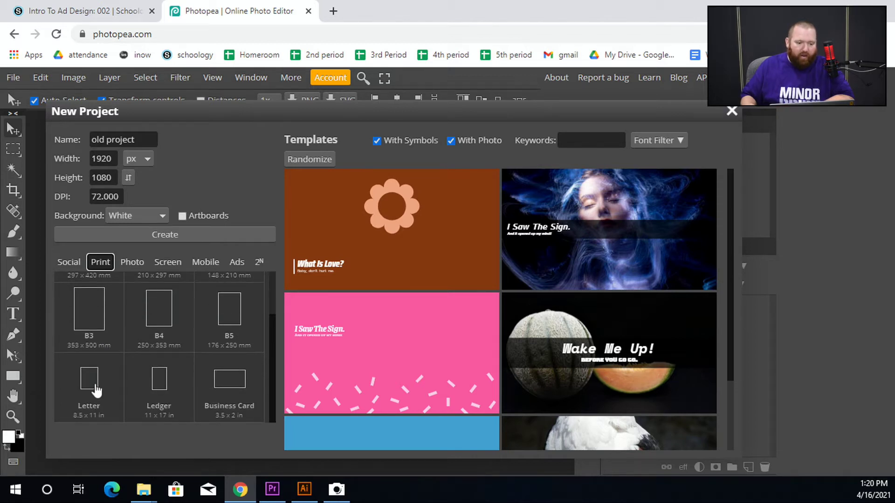
click(91, 390)
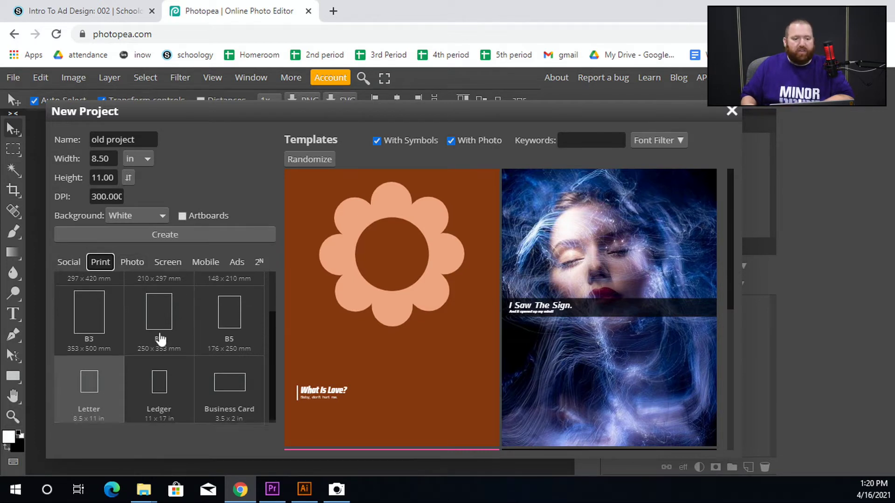
scroll(160, 339, up, 2)
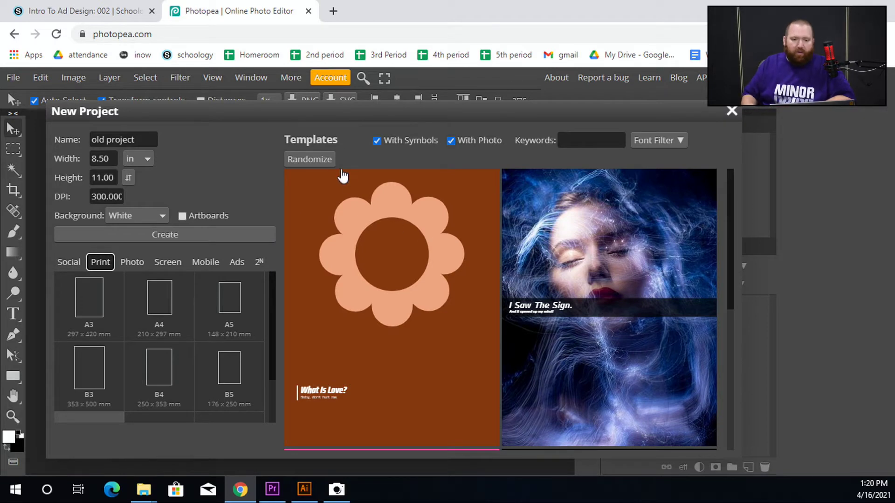
Browse the Templates grid, reshuffle it with Randomize, then move to the keyword search
scroll(463, 274, down, 5)
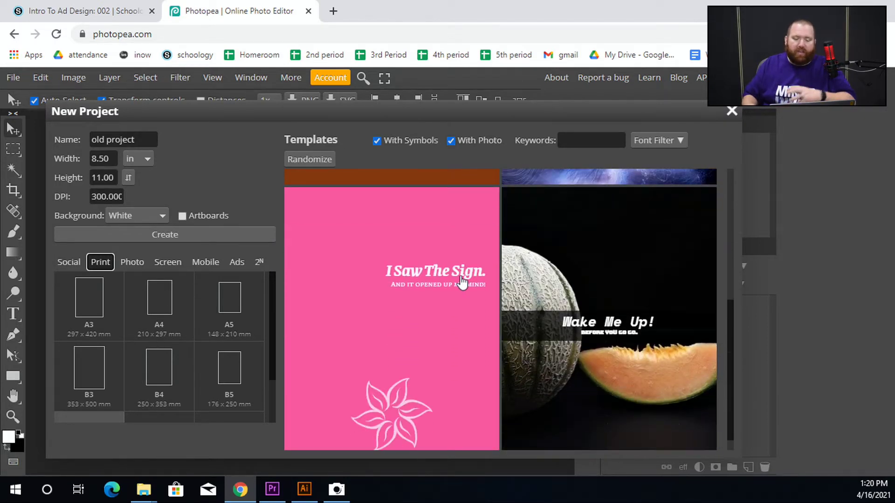
scroll(465, 282, down, 5)
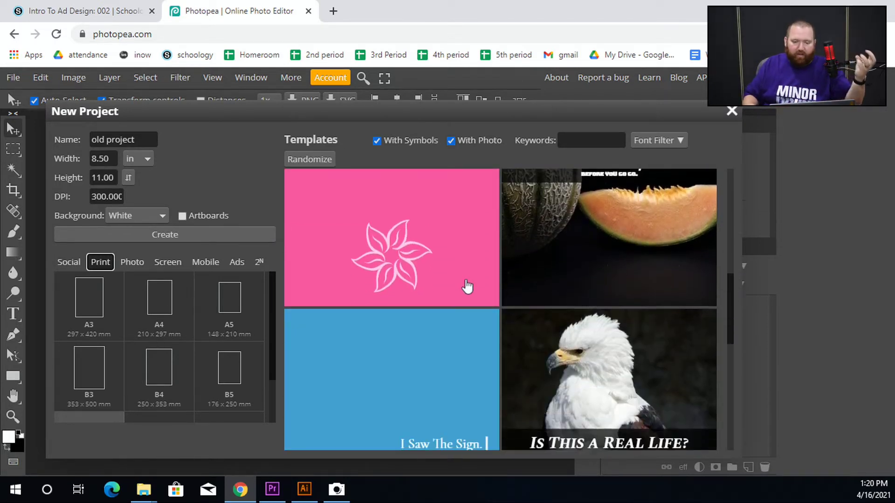
scroll(469, 289, down, 5)
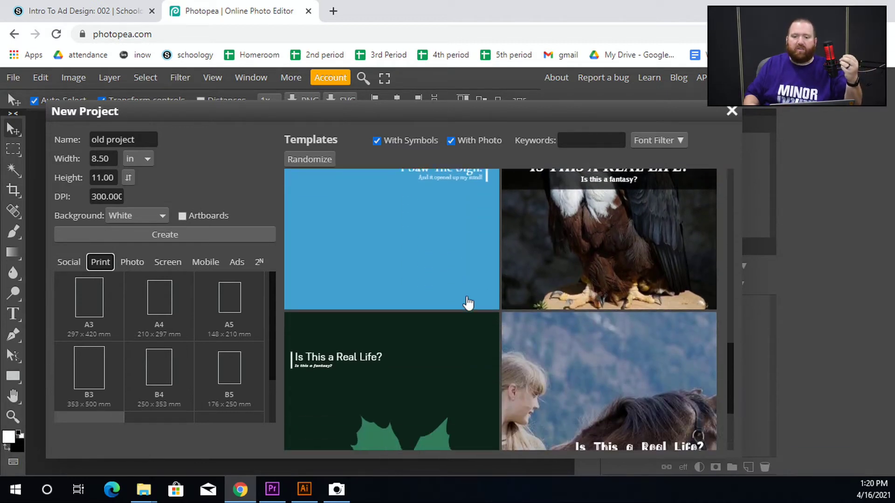
scroll(467, 290, up, 15)
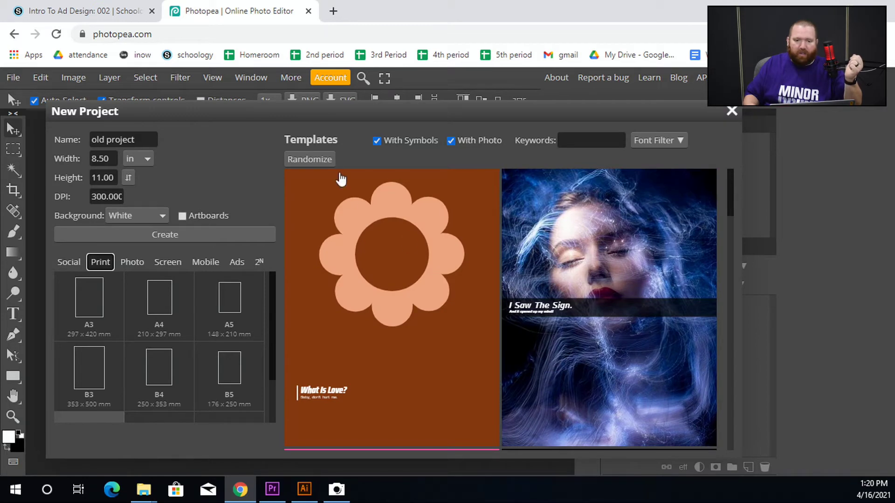
click(317, 162)
scroll(479, 334, down, 10)
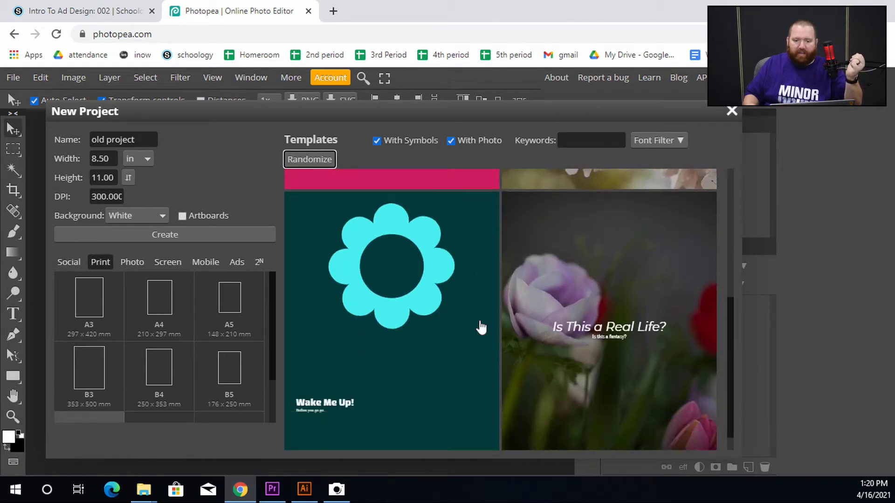
scroll(473, 317, down, 3)
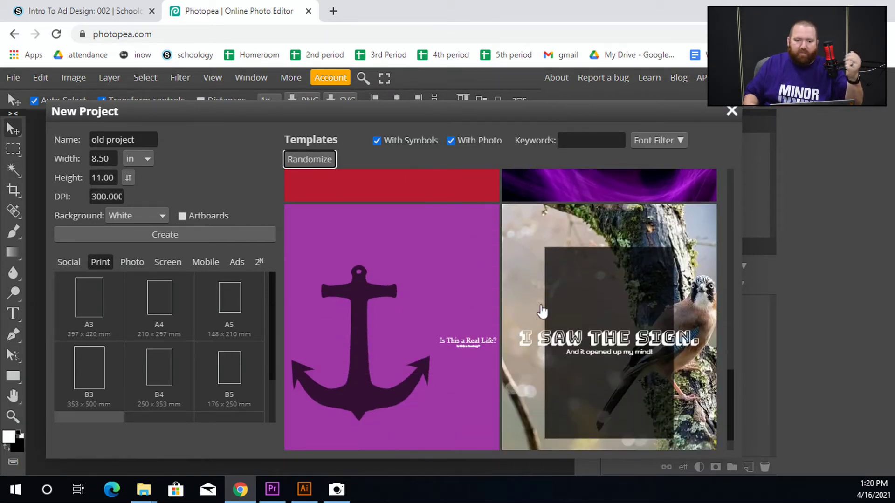
scroll(409, 326, down, 7)
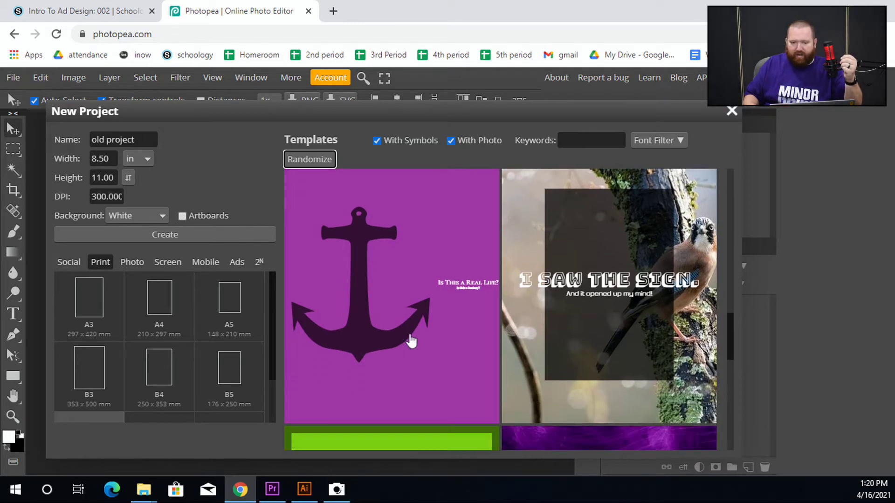
scroll(483, 329, up, 8)
scroll(449, 322, up, 12)
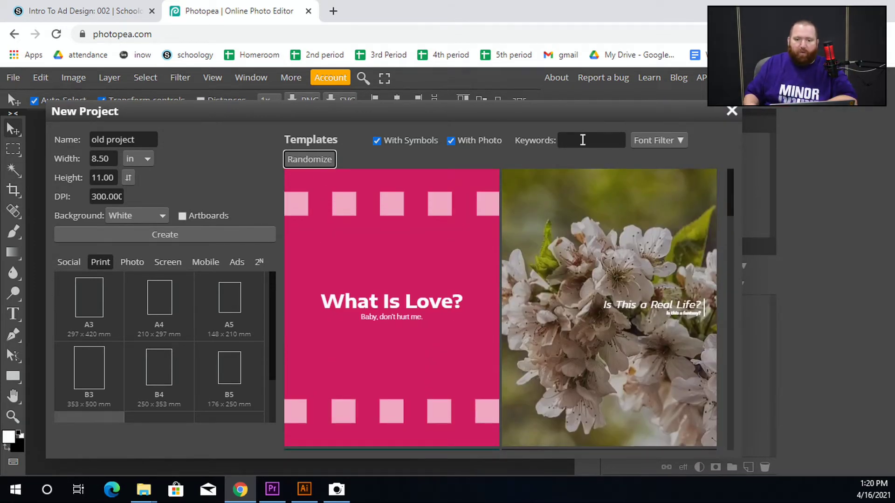
click(583, 140)
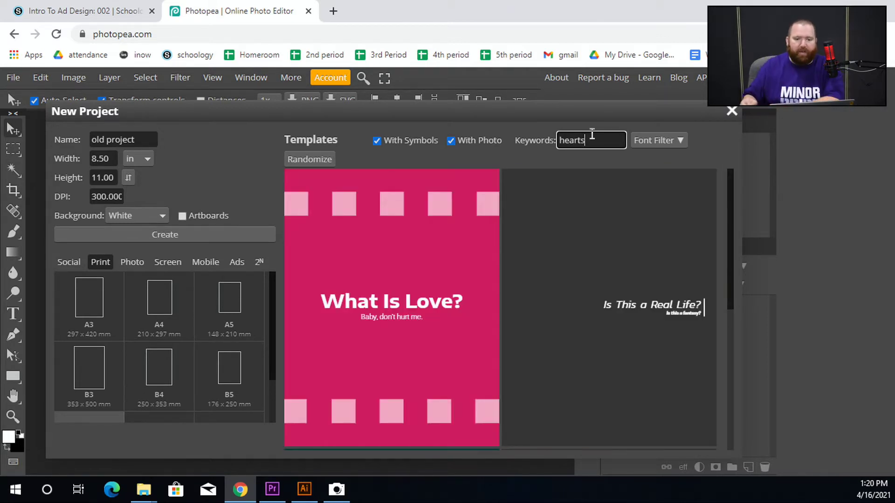
Look through the 'hearts' template results, close the New Project dialog and switch to the Schoology course tab
scroll(420, 190, down, 10)
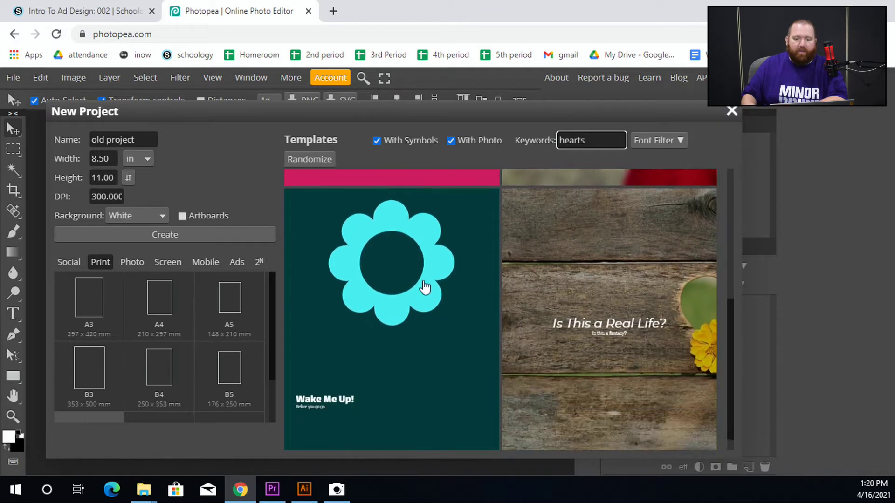
scroll(523, 348, down, 10)
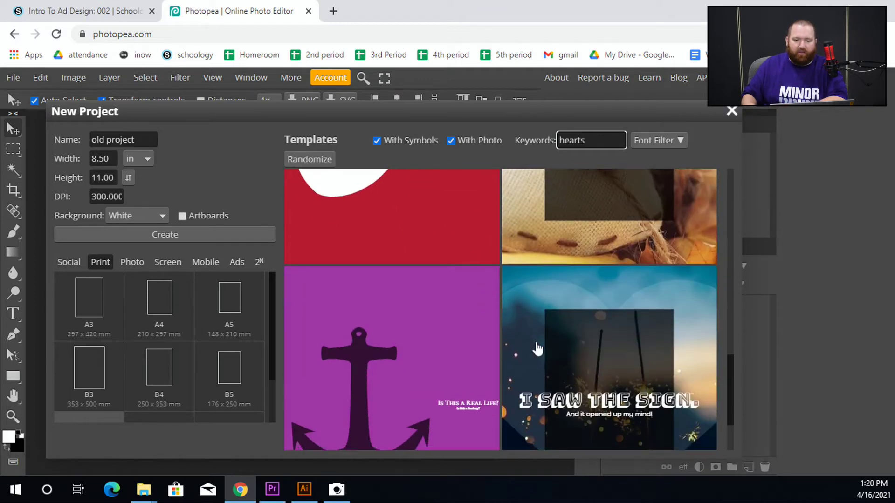
scroll(557, 337, down, 3)
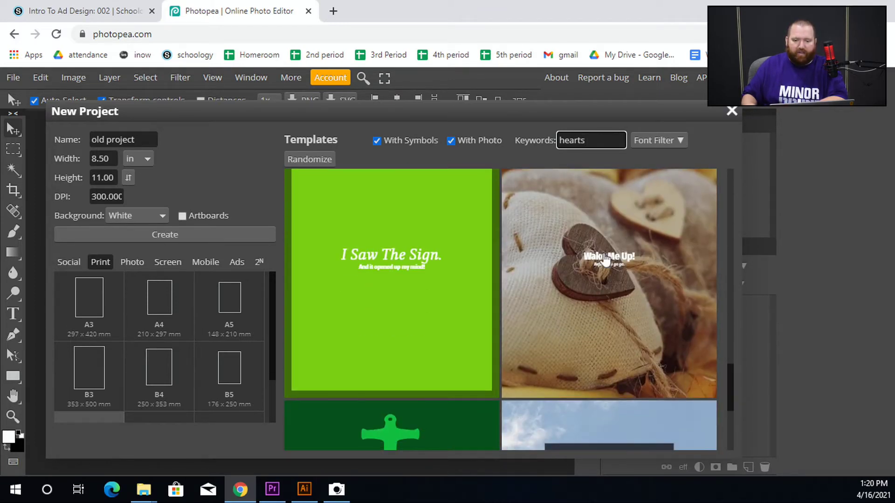
scroll(591, 323, down, 7)
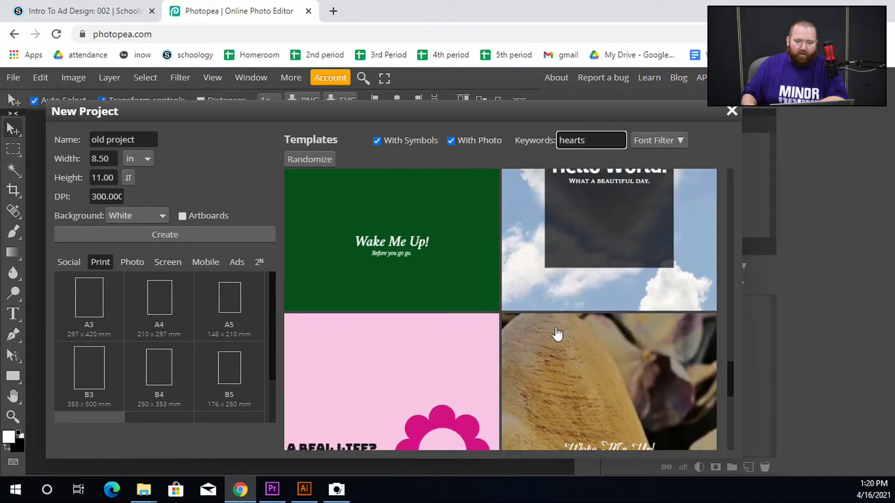
scroll(513, 335, down, 7)
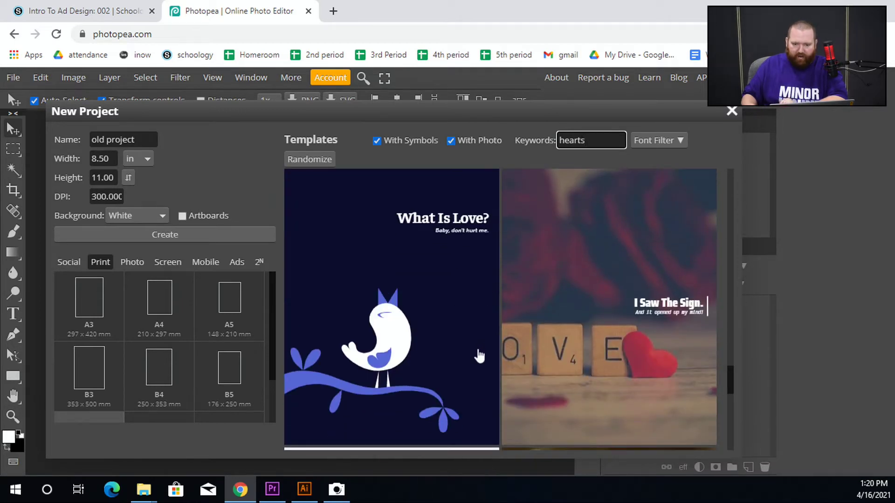
scroll(473, 316, up, 5)
scroll(563, 287, up, 3)
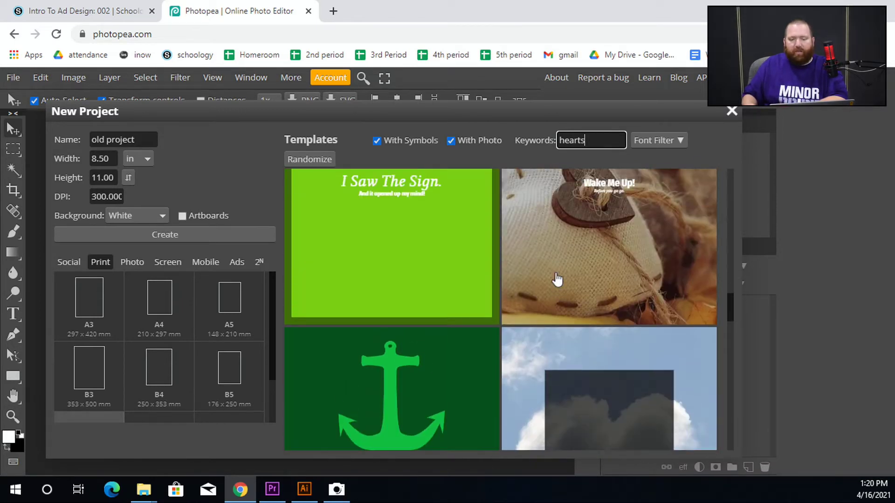
scroll(568, 278, up, 3)
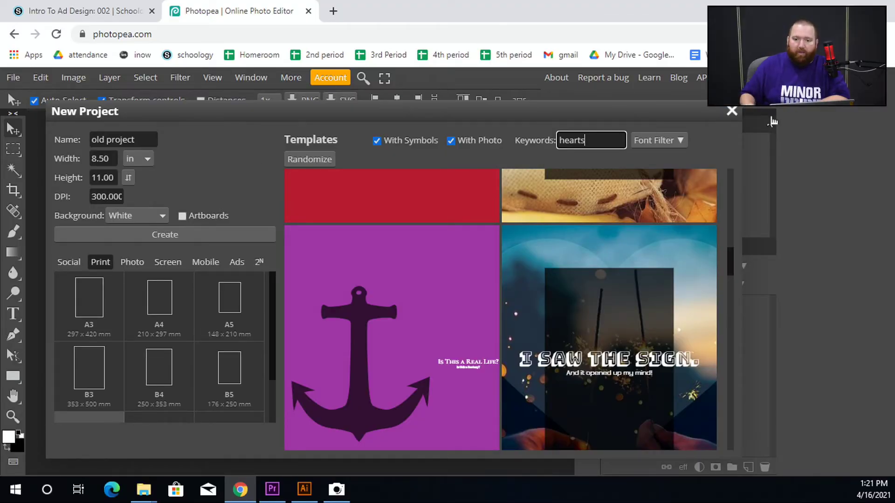
click(731, 110)
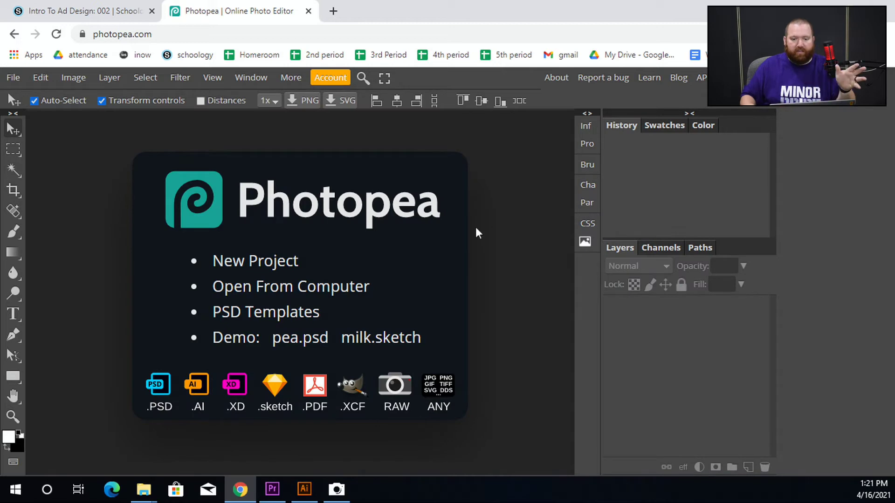
click(85, 15)
Go to Materials > Week 12 > PhotoPea and open the Hearts Template.psd file page
scroll(429, 279, up, 6)
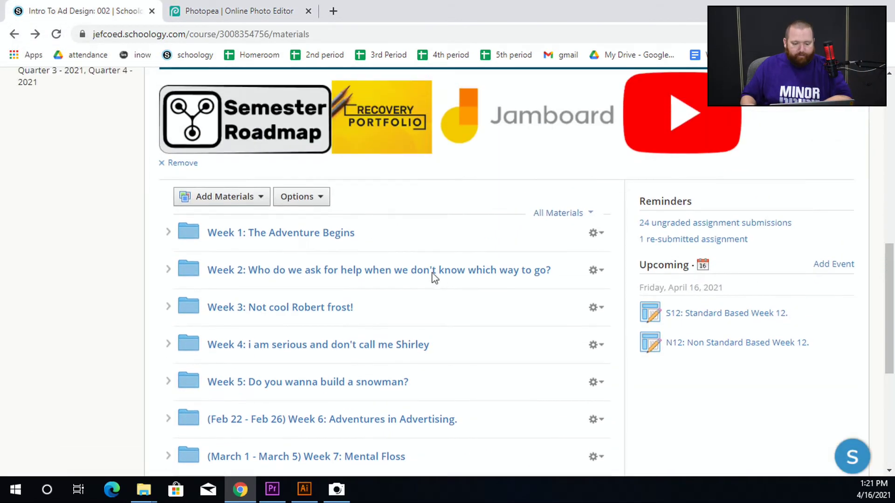
scroll(433, 284, down, 2)
scroll(434, 308, down, 3)
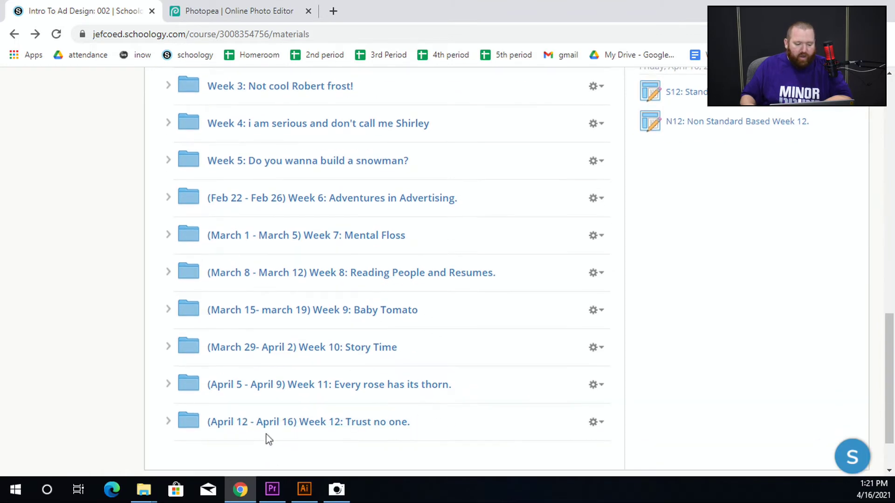
click(328, 425)
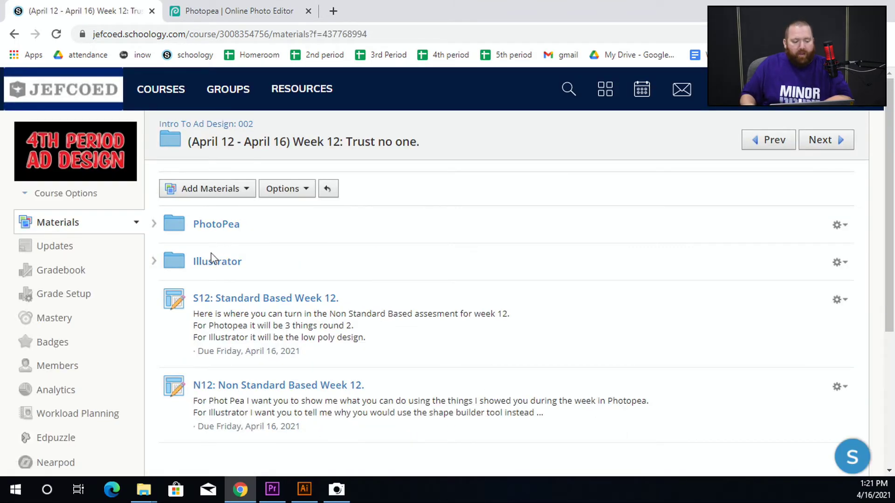
click(217, 228)
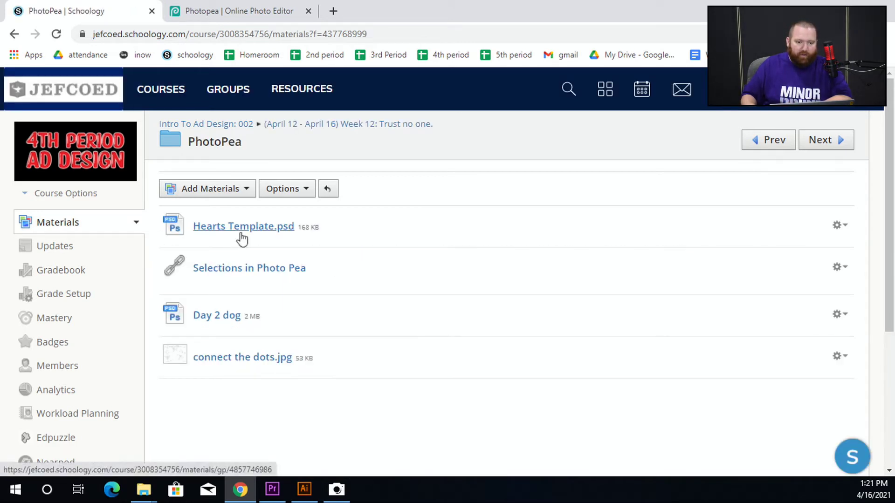
click(281, 235)
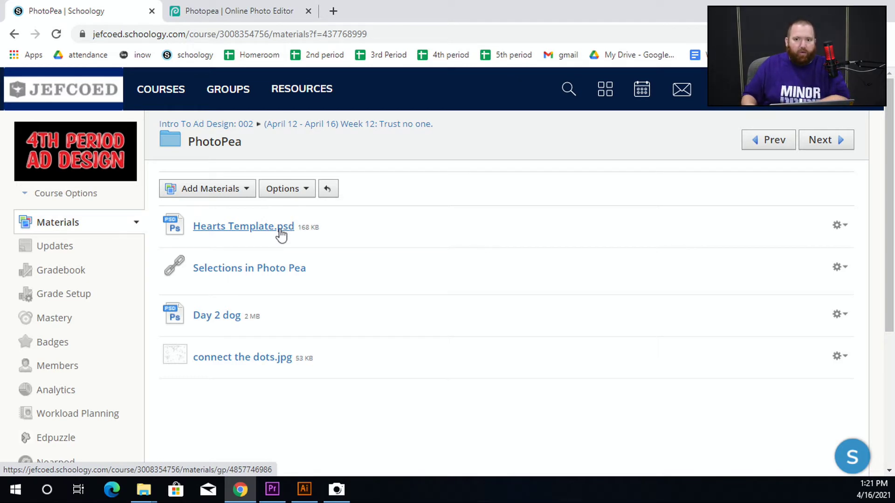
click(280, 230)
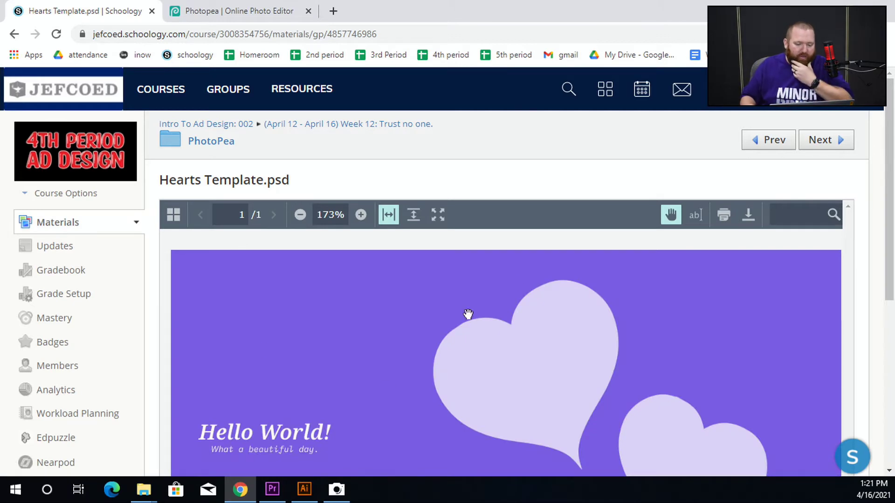
Download Hearts Template.psd, dismiss the download notice and return to Photopea
scroll(477, 328, down, 3)
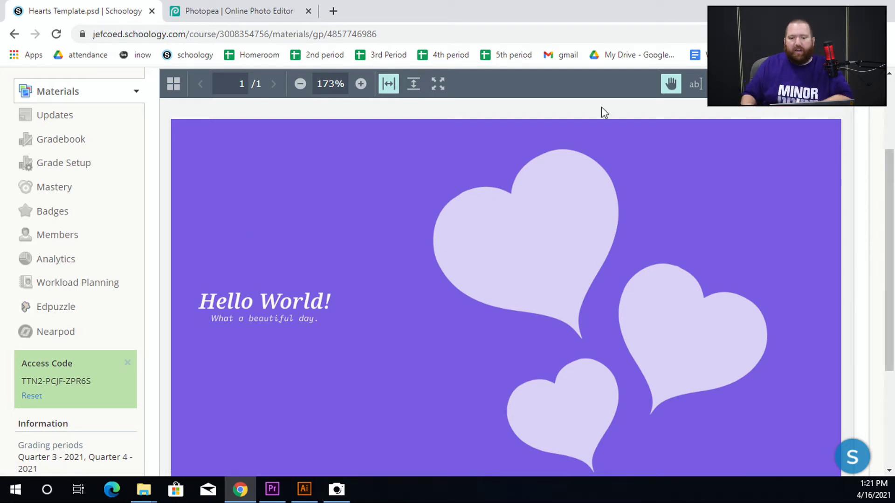
scroll(698, 290, up, 3)
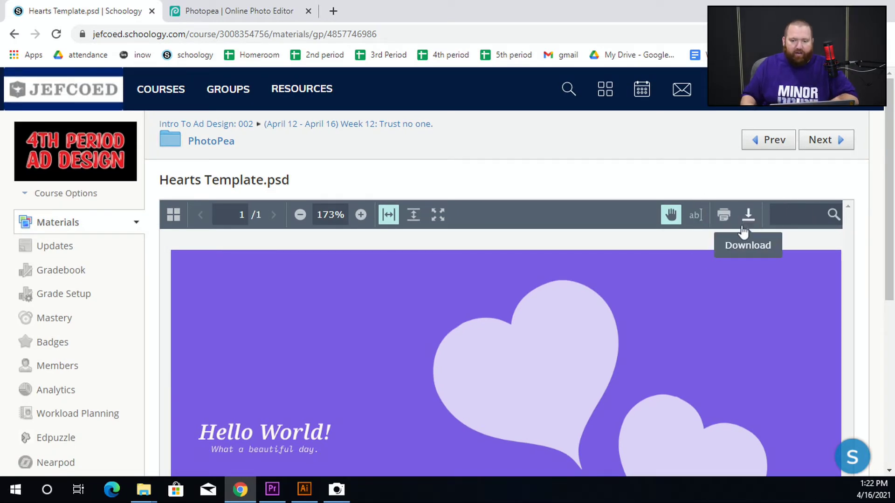
scroll(741, 233, down, 7)
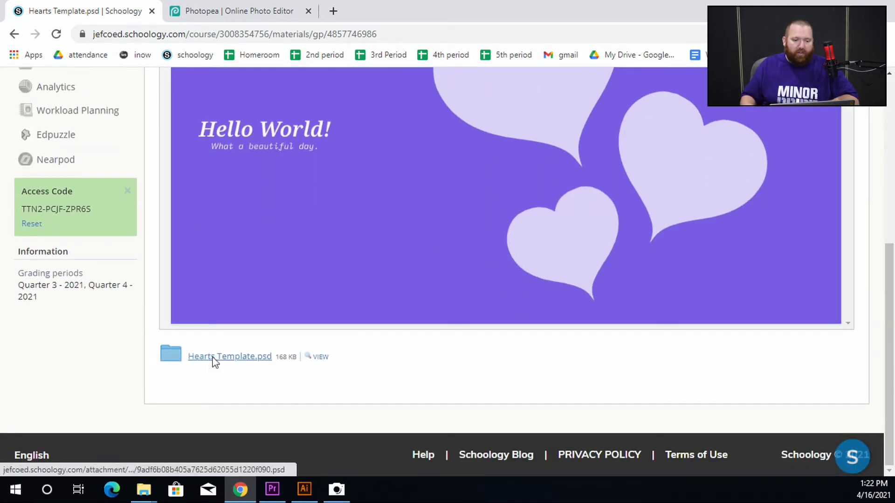
click(215, 357)
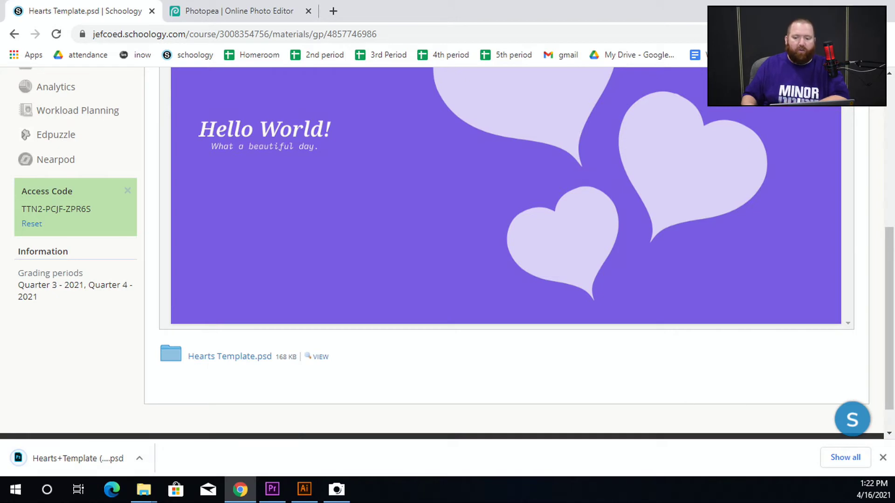
click(882, 457)
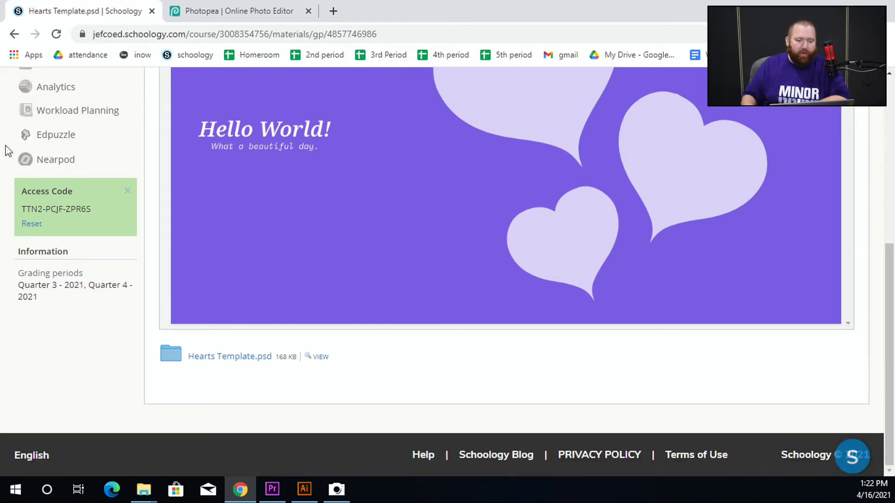
click(221, 6)
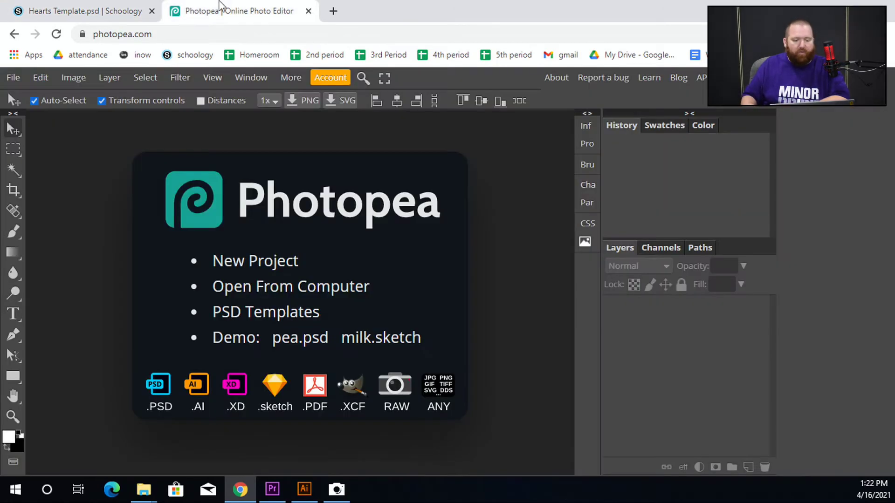
Open Hearts Template.psd from the computer using the file name autocomplete
click(257, 294)
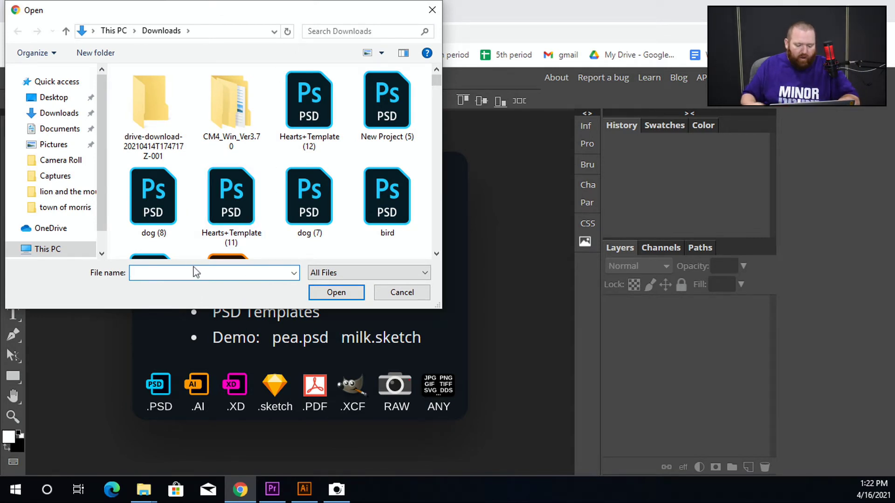
text(he)
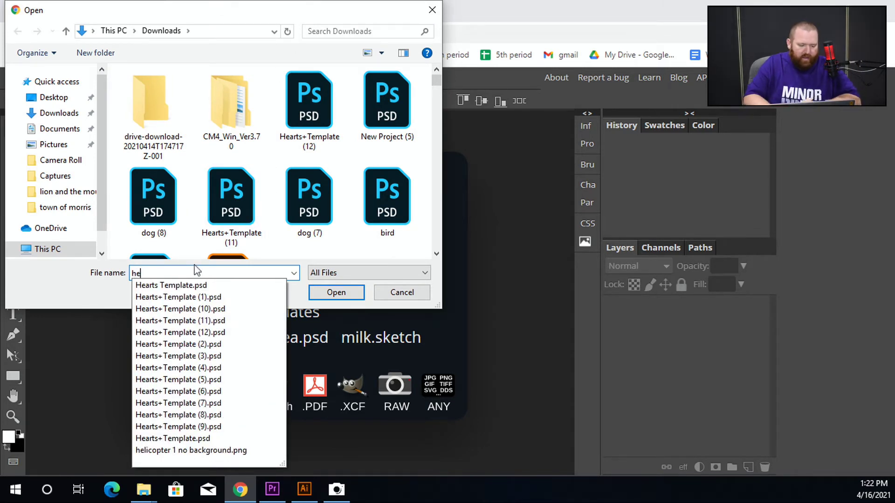
key(Down)
key(Return)
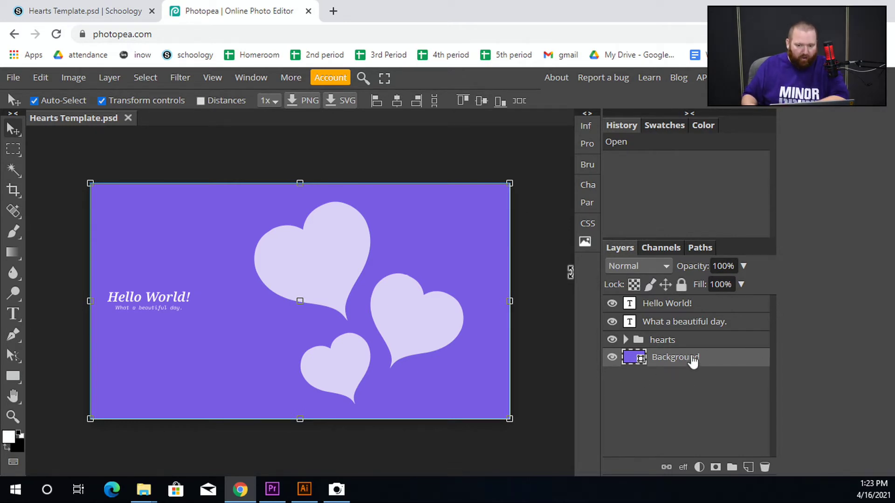
Change the Background layer's fill from purple to dark green (hex 085d18)
click(637, 359)
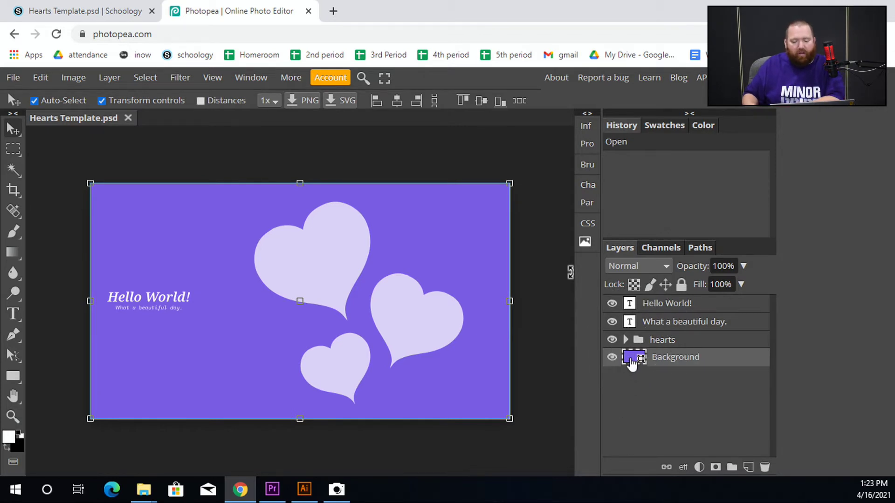
double_click(630, 360)
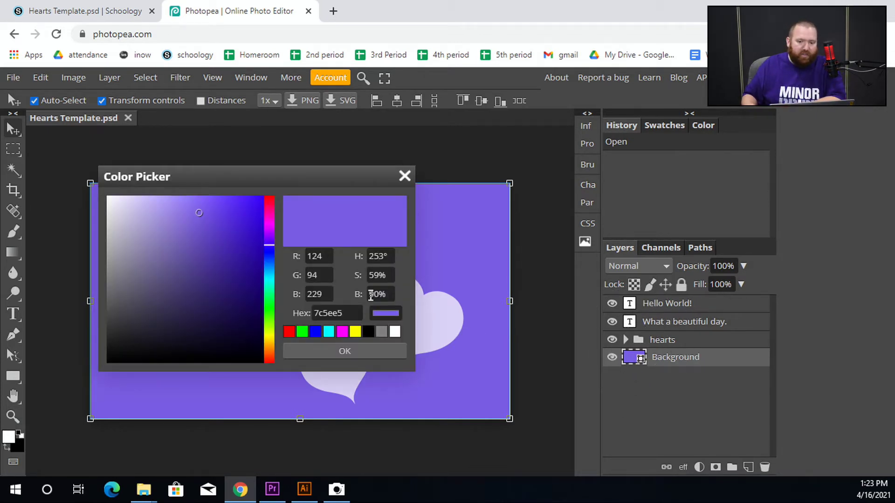
click(268, 302)
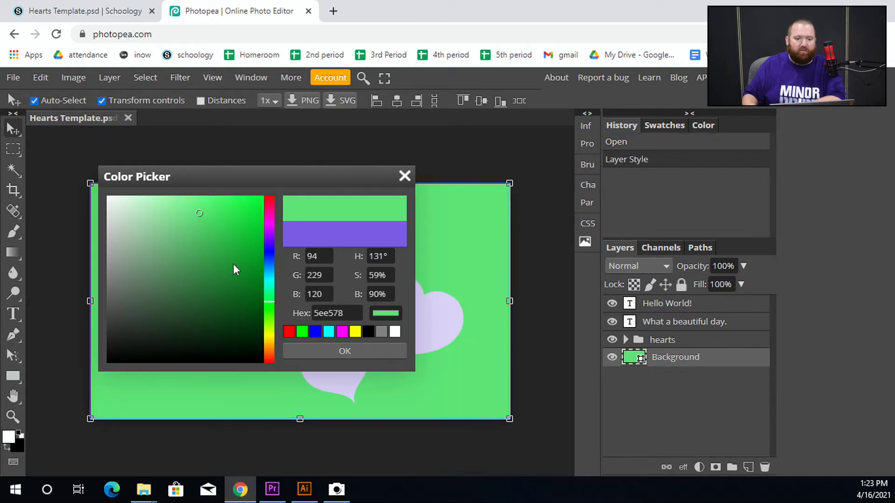
mouse_move(233, 263)
mouse_down()
mouse_move(233, 284)
mouse_move(256, 294)
mouse_move(237, 297)
mouse_move(235, 315)
mouse_up()
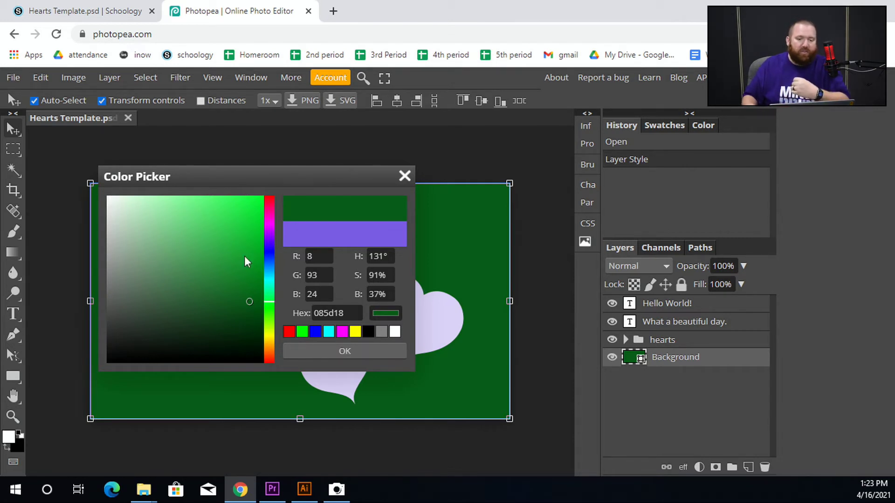
click(327, 354)
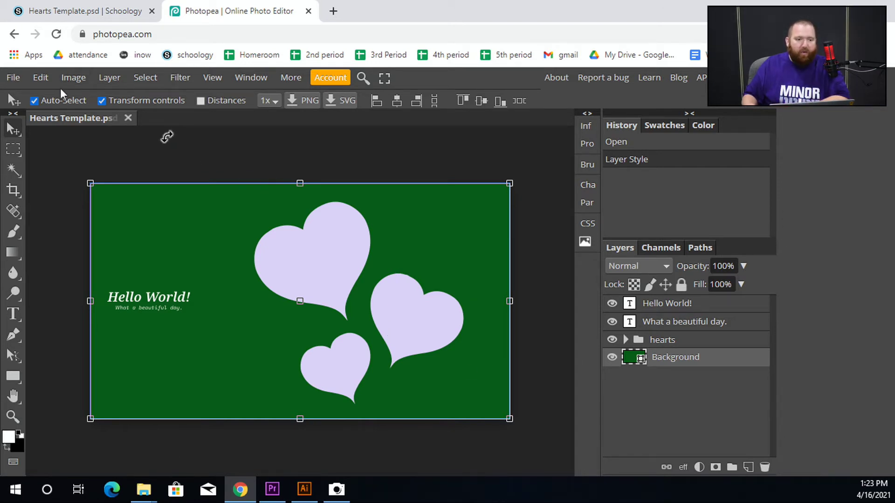
click(101, 100)
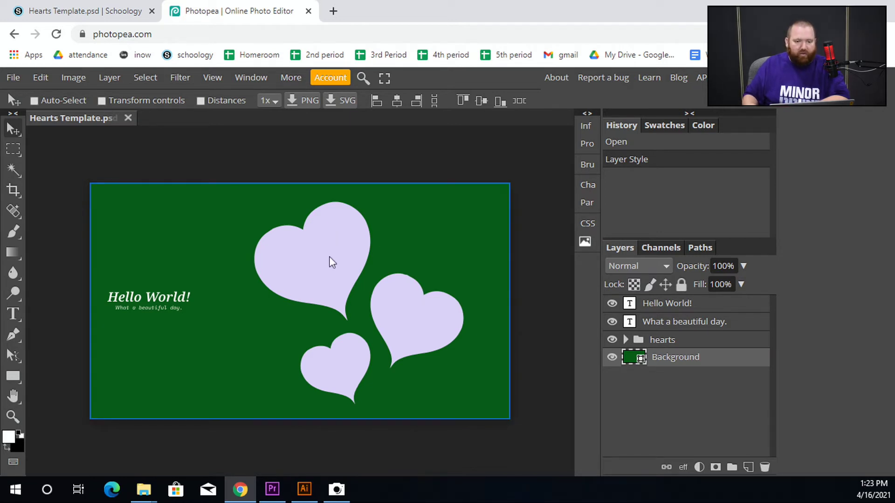
drag(321, 269, 270, 228)
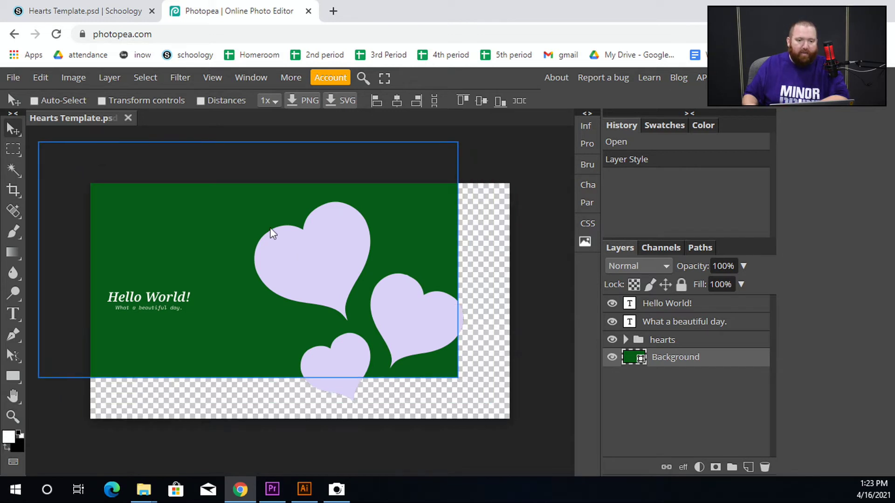
key(ctrl+z)
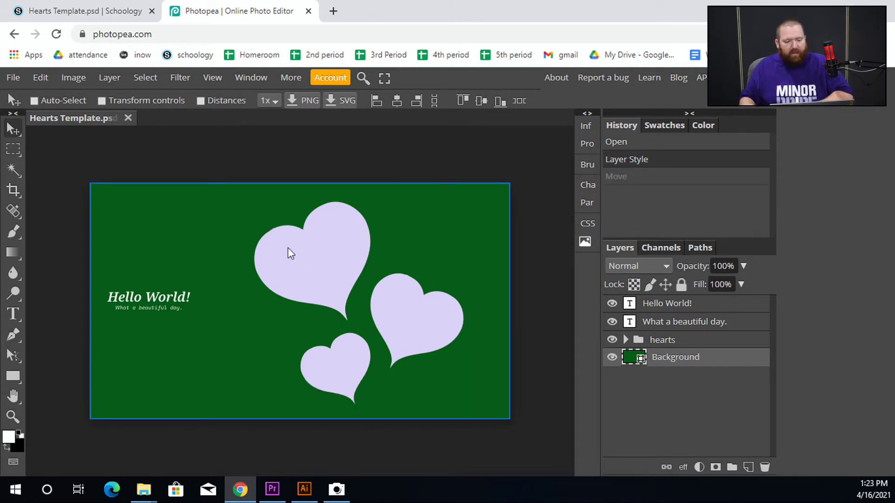
drag(332, 276, 308, 225)
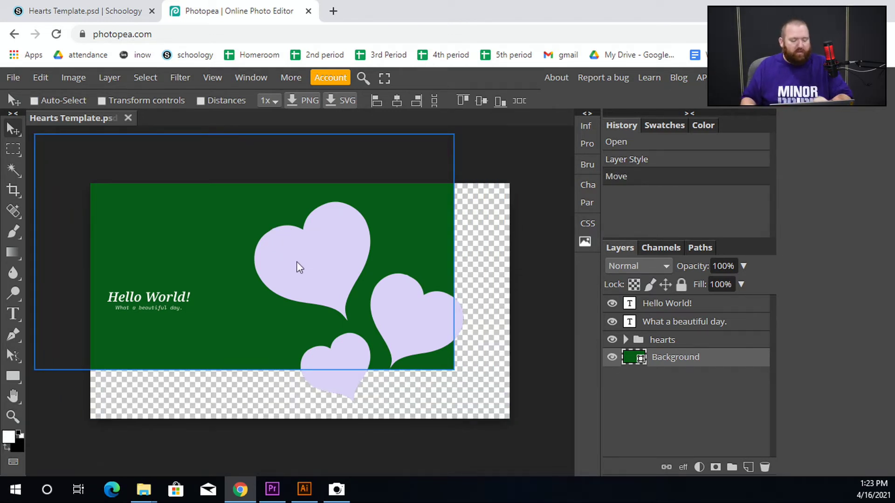
key(ctrl+z)
drag(327, 246, 283, 188)
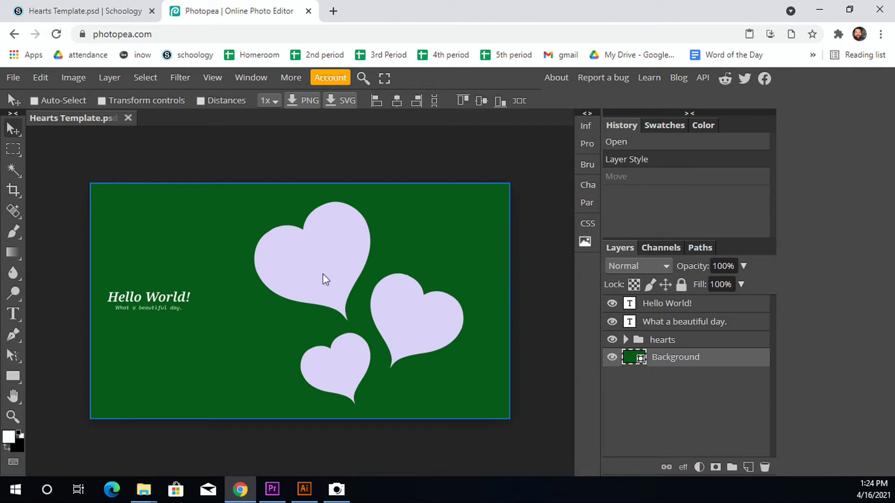
drag(322, 273, 268, 225)
Undo the background move and expand the hearts group to select its heart layers
key(ctrl+z)
click(659, 344)
click(625, 340)
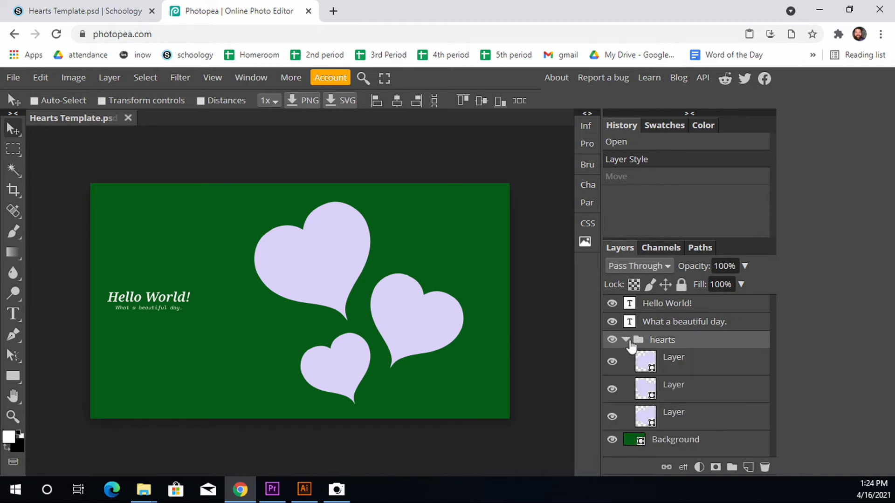
click(673, 366)
click(673, 386)
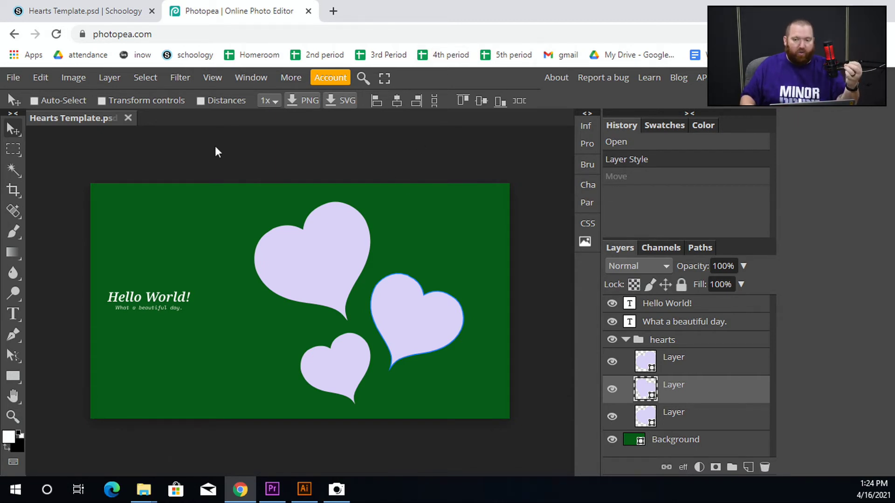
Turn on Auto-Select for the Move tool and shift the top heart left and slightly up
click(54, 100)
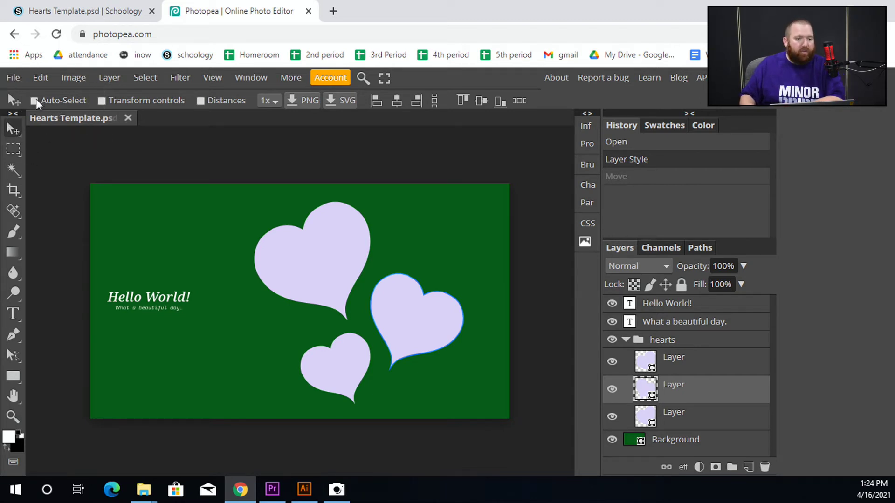
click(35, 100)
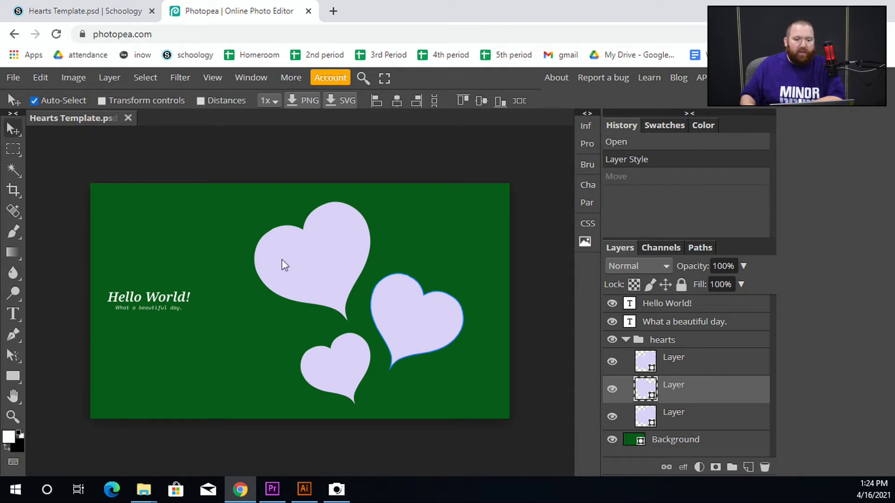
click(704, 447)
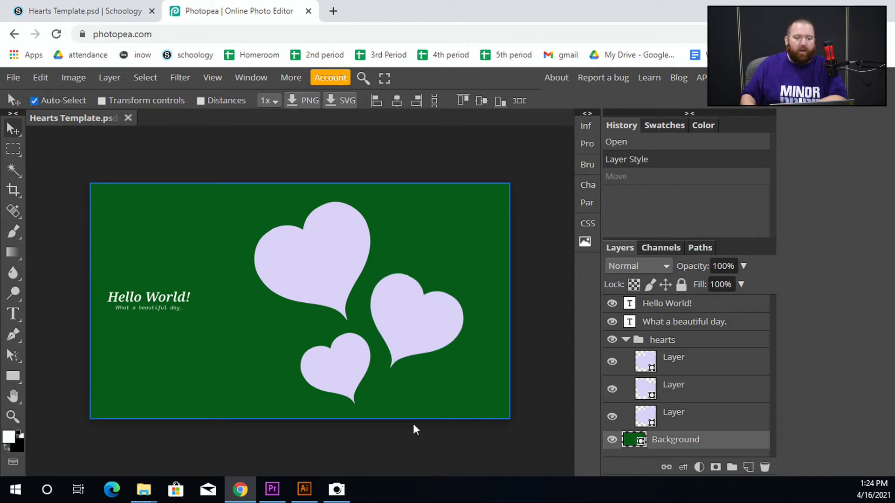
drag(327, 261, 318, 238)
Drag the three hearts into a new grouping near the center, undoing an accidental background shift
drag(444, 320, 473, 256)
drag(351, 394, 415, 366)
drag(238, 372, 173, 351)
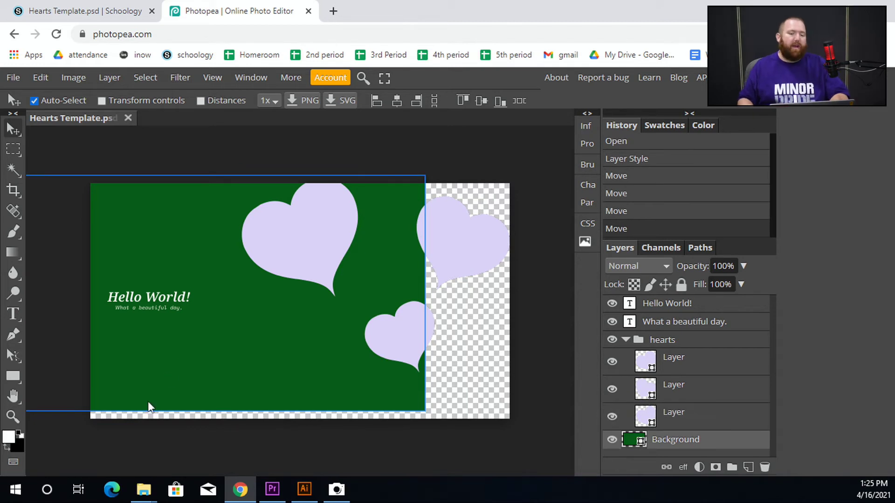
key(ctrl+z)
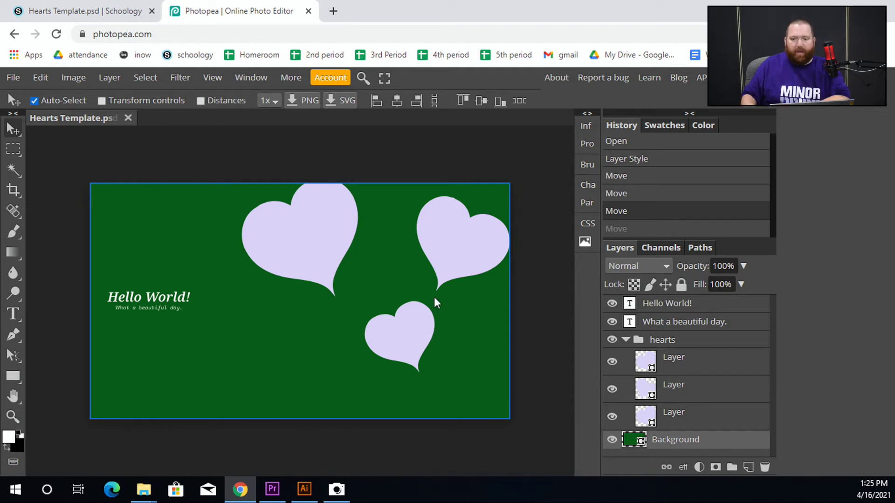
drag(278, 242, 286, 266)
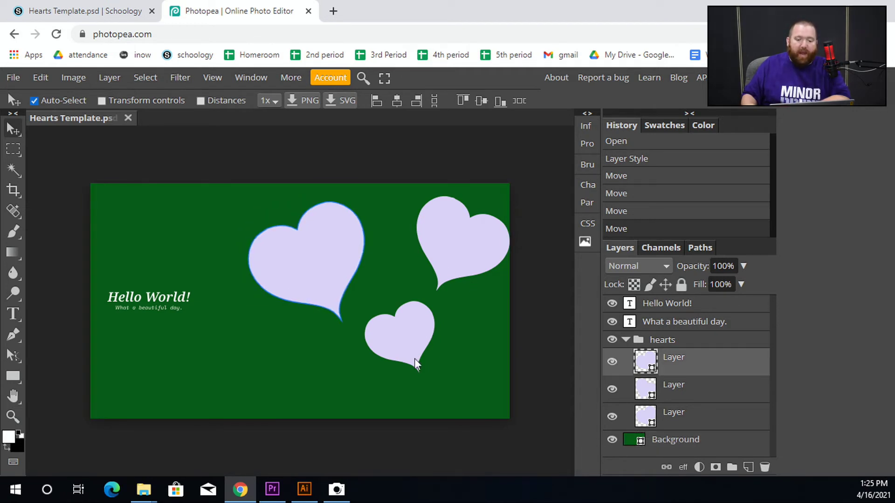
drag(410, 354, 395, 383)
drag(455, 248, 426, 254)
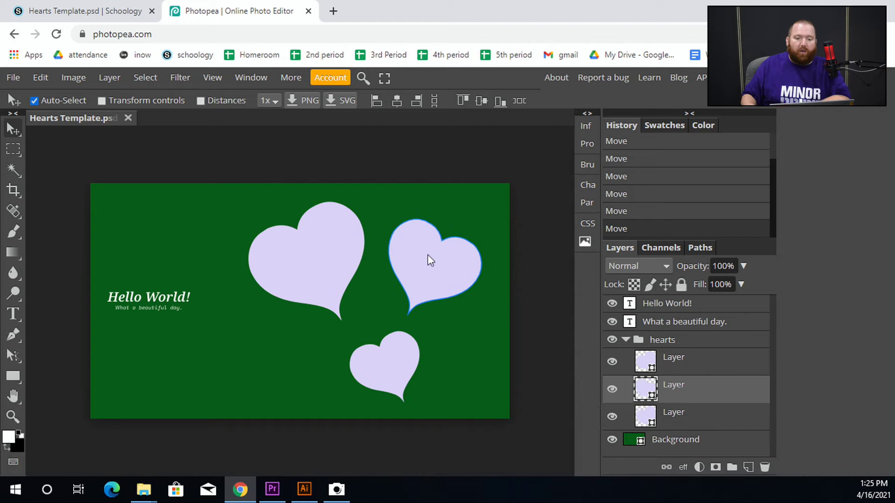
mouse_move(306, 266)
mouse_down()
mouse_move(302, 238)
mouse_move(301, 250)
mouse_move(315, 252)
mouse_up()
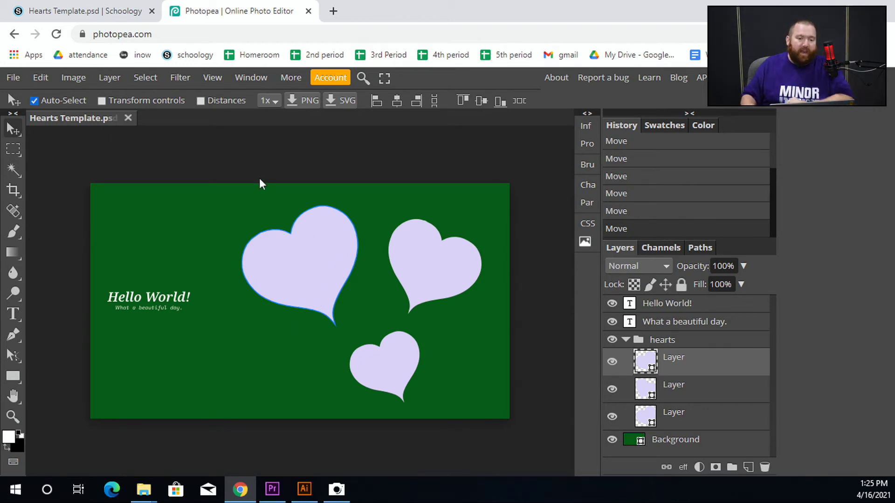
Scale the large heart up past the top edge, shifting it up-left with a slight clockwise turn
click(141, 102)
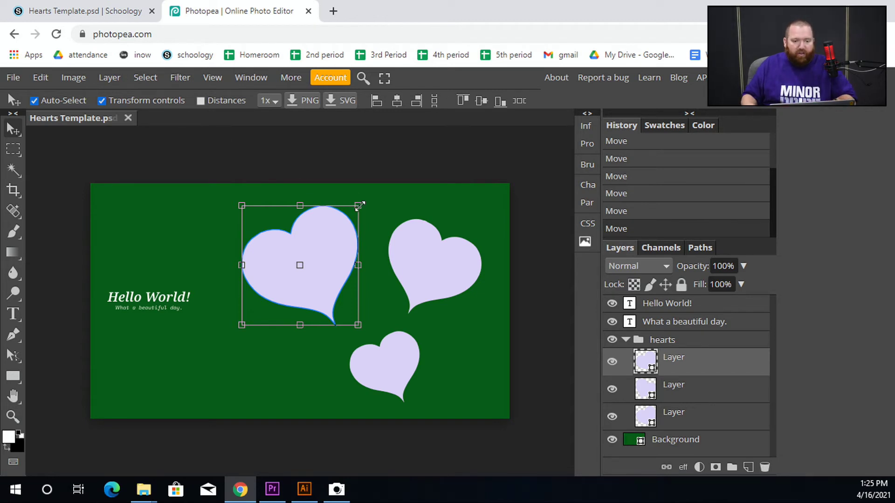
drag(357, 206, 443, 124)
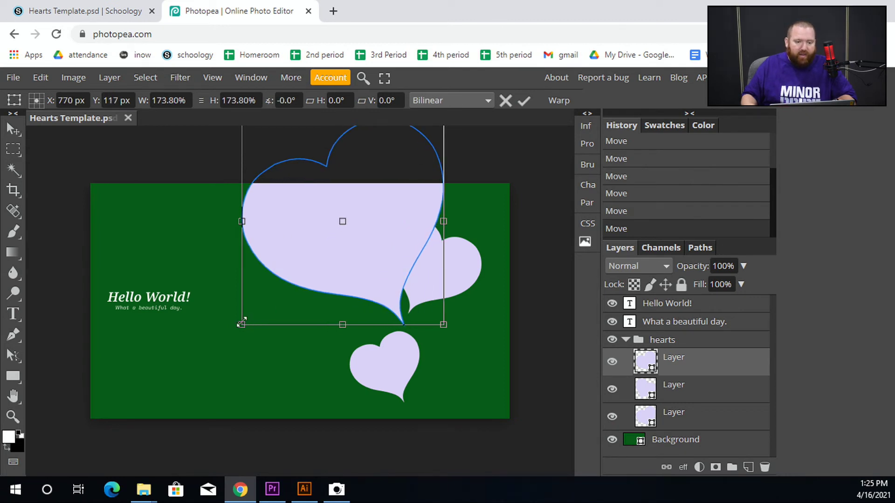
drag(241, 222, 383, 220)
key(Escape)
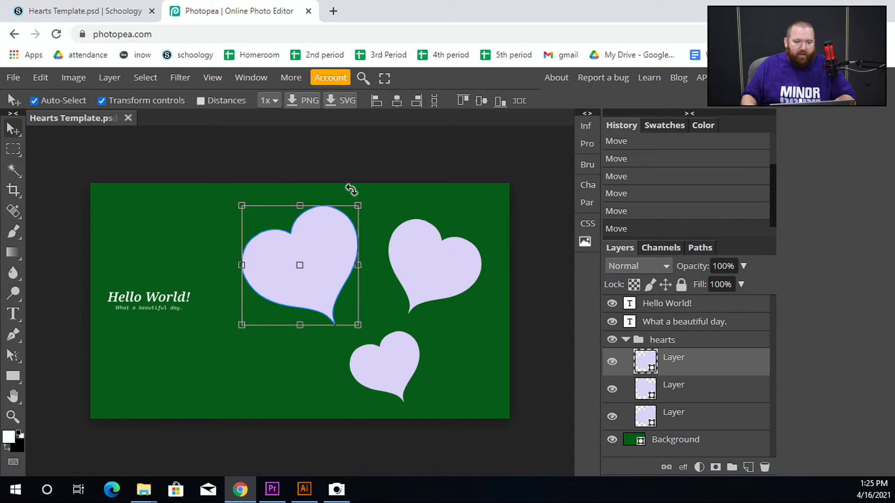
drag(359, 201, 406, 134)
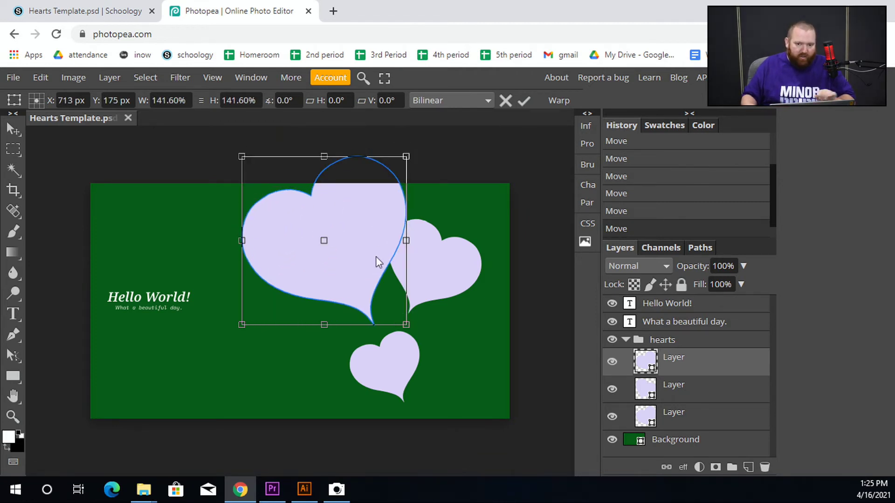
drag(336, 292, 308, 272)
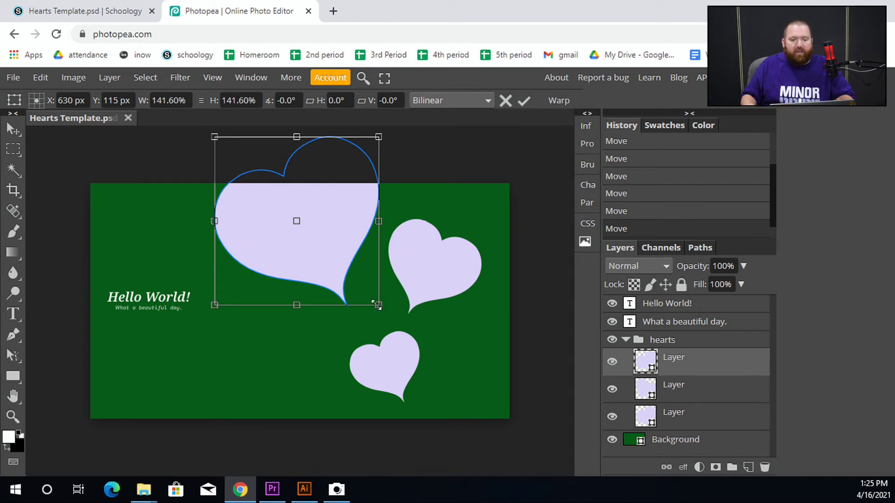
drag(373, 304, 389, 316)
drag(329, 240, 314, 231)
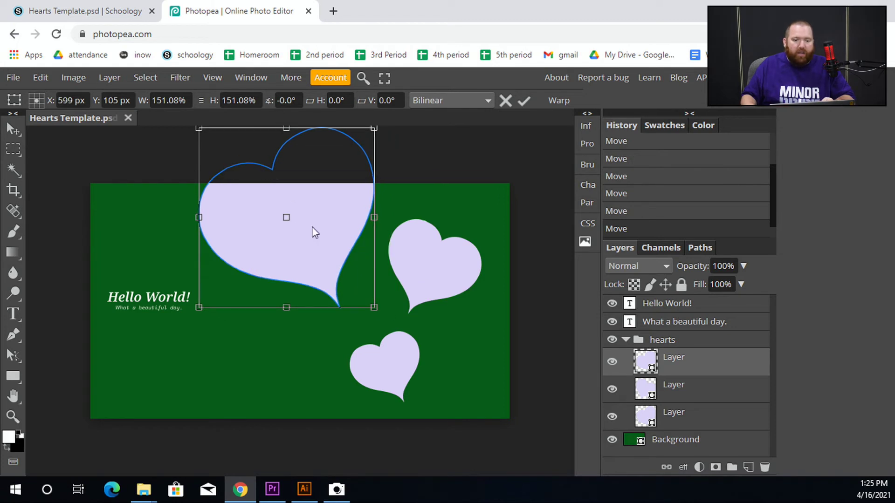
drag(429, 263, 415, 242)
key(Escape)
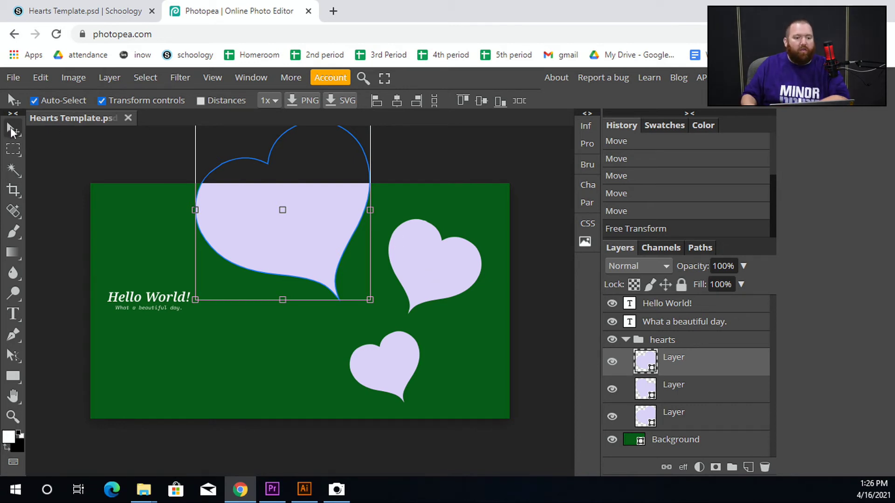
Commit the big heart's transform and arrange the other hearts at right and small below it
key(ctrl+t)
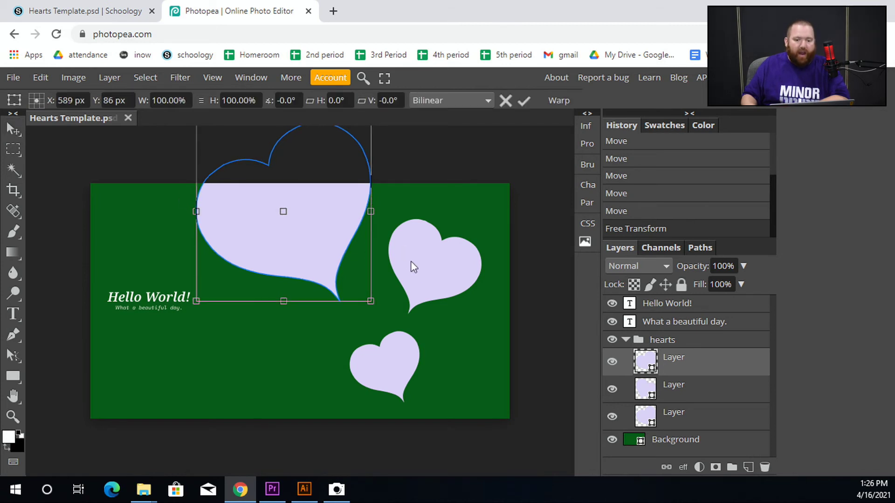
click(17, 130)
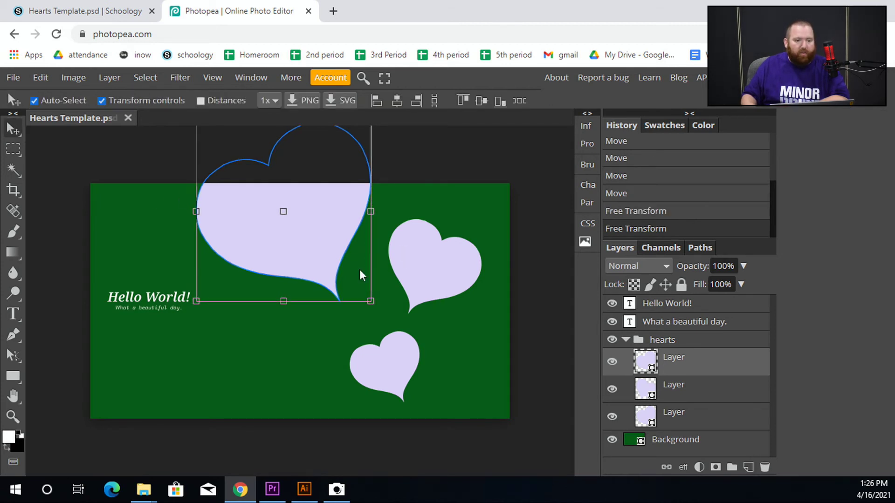
drag(440, 267, 485, 219)
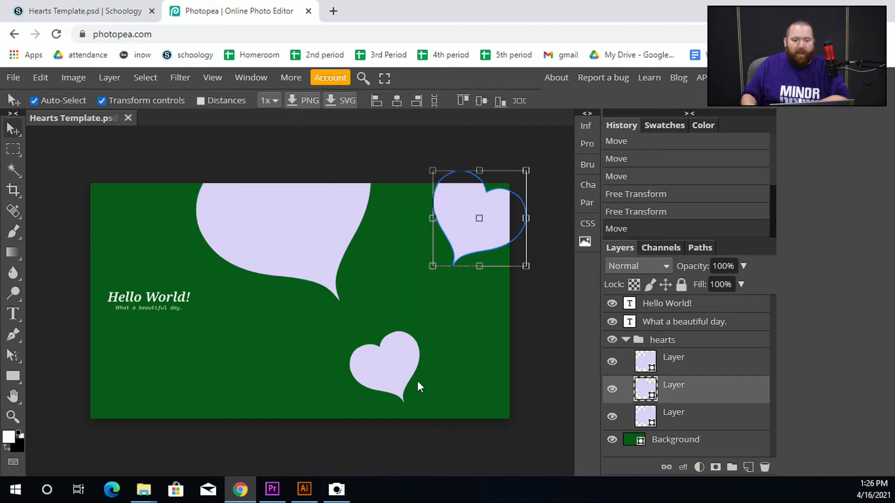
drag(403, 360, 359, 361)
drag(342, 234, 371, 248)
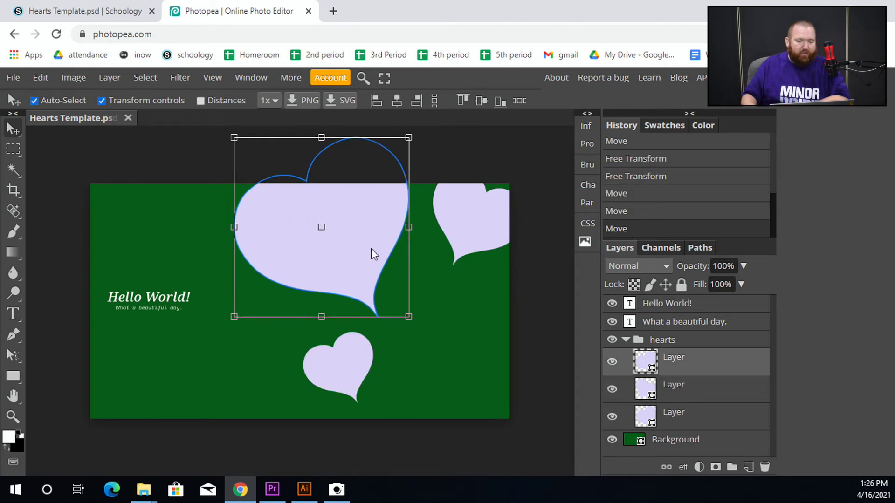
drag(348, 381, 413, 369)
drag(462, 222, 427, 262)
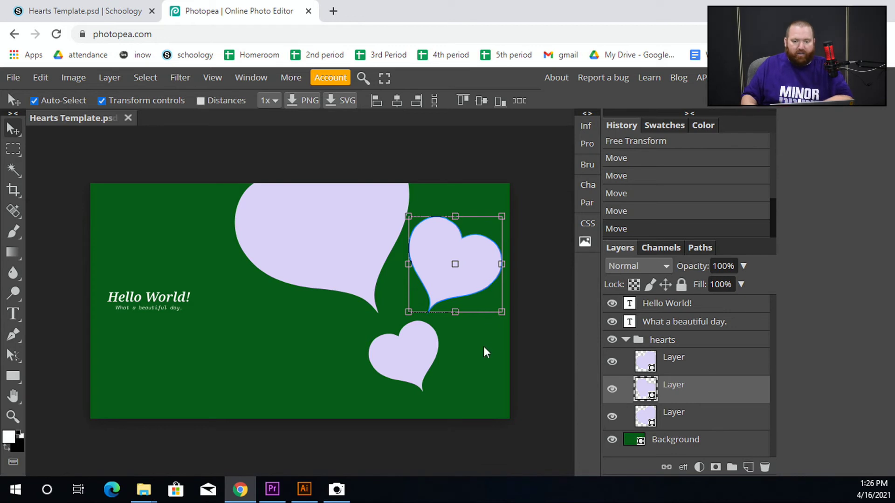
click(308, 369)
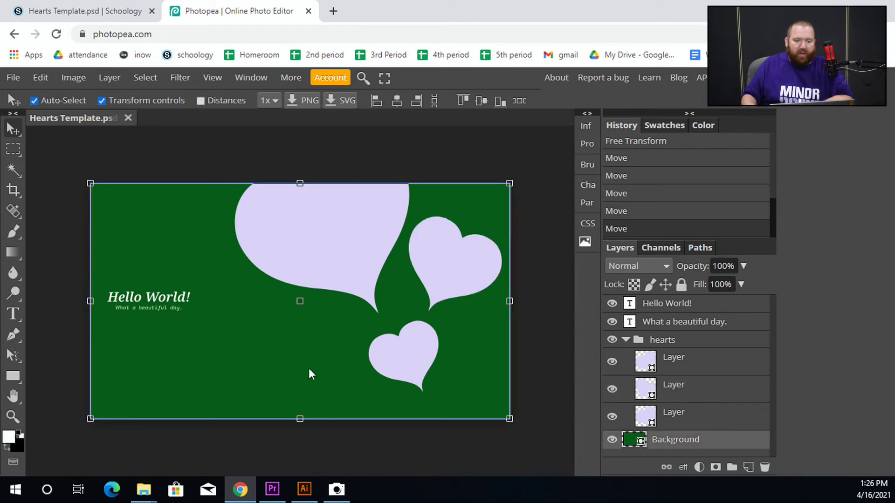
click(329, 245)
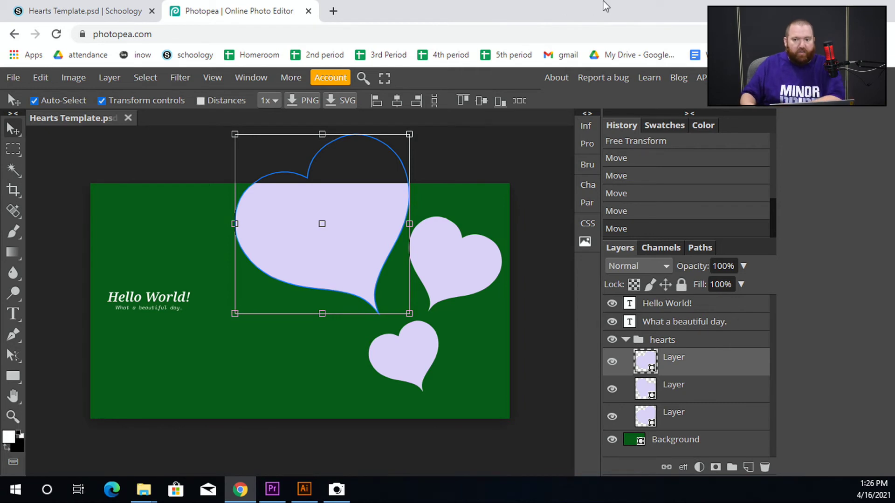
click(152, 299)
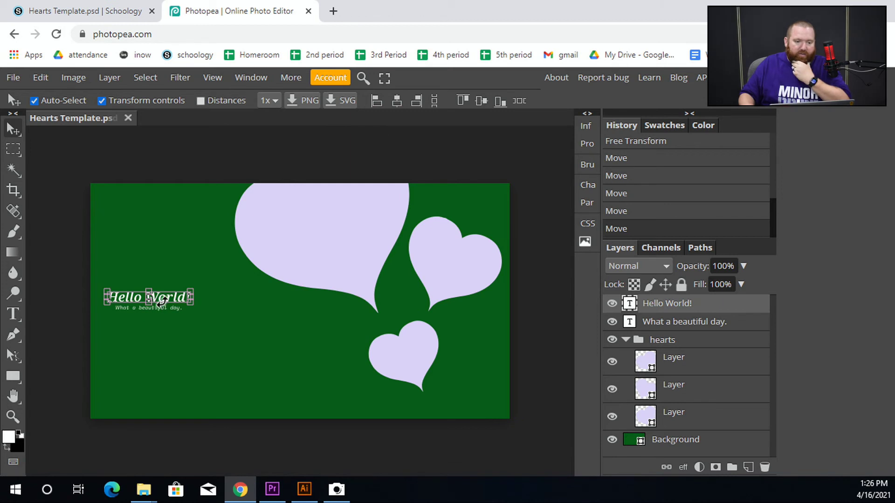
Replace the 'Hello World!' heading with 'Mr. Brantoe'
double_click(167, 295)
double_click(166, 295)
click(166, 295)
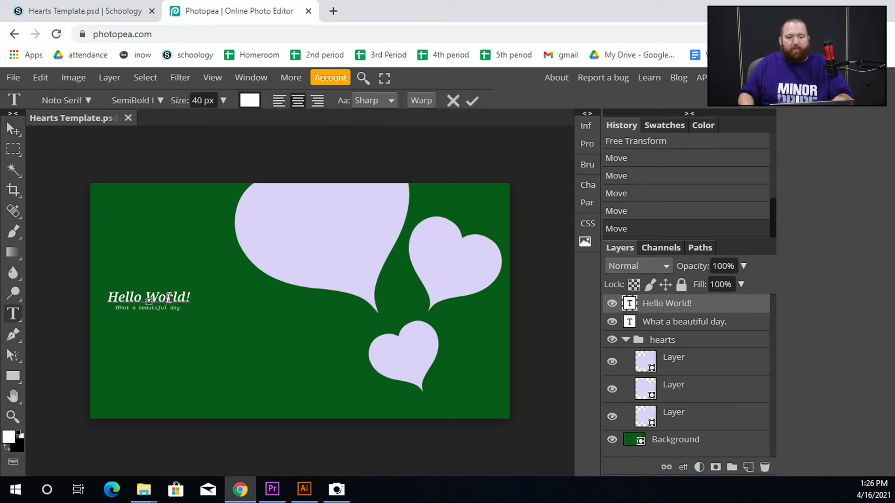
double_click(171, 297)
triple_click(170, 297)
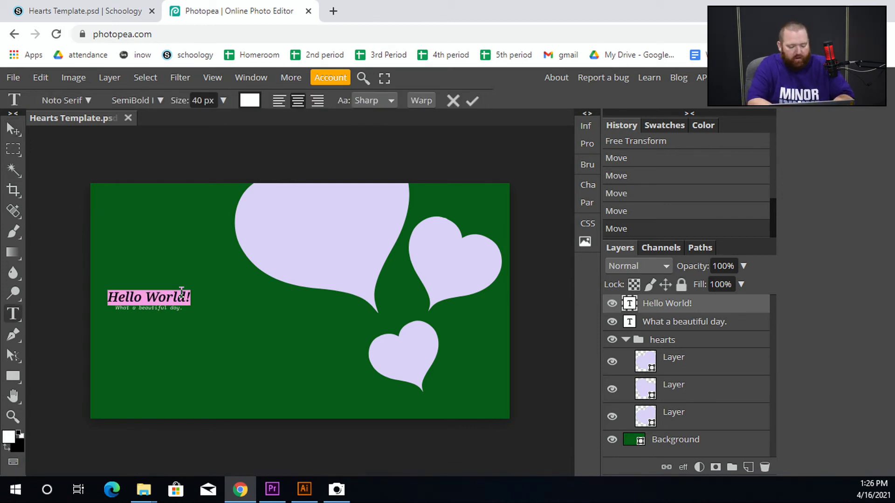
text(Mr. Brantoe)
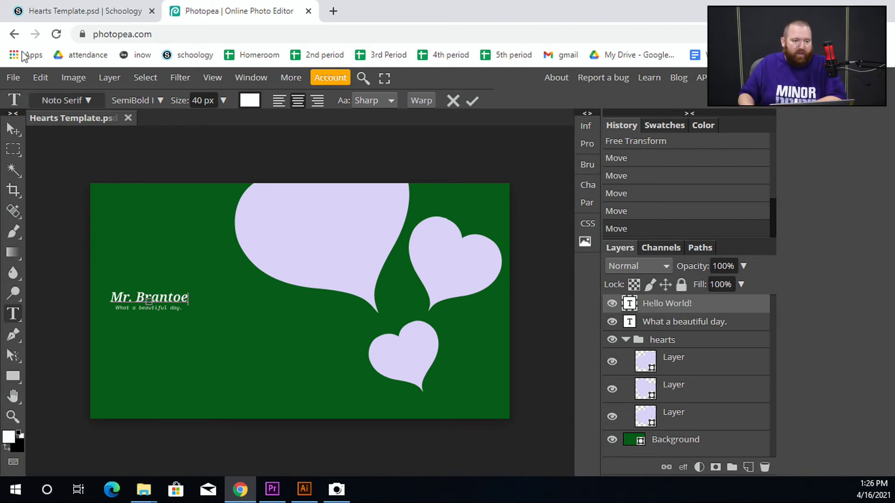
click(14, 129)
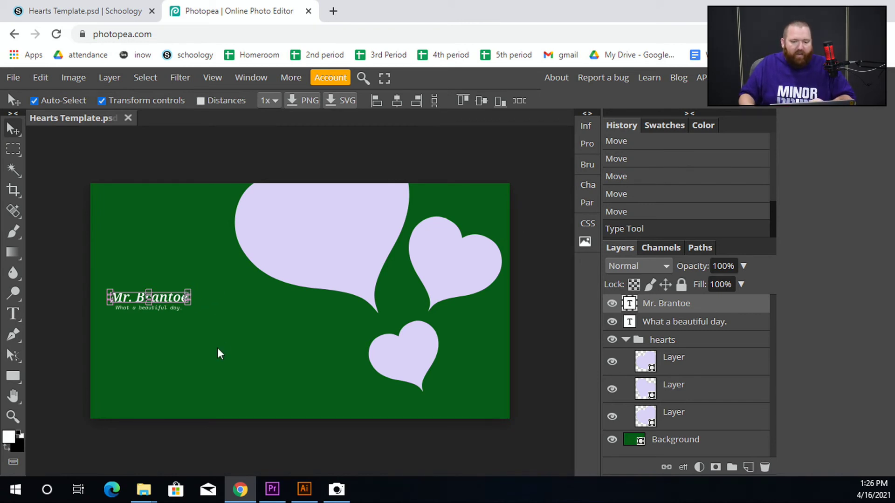
Replace the subtitle text with 'Ad Design' and confirm the edit
click(140, 310)
click(140, 304)
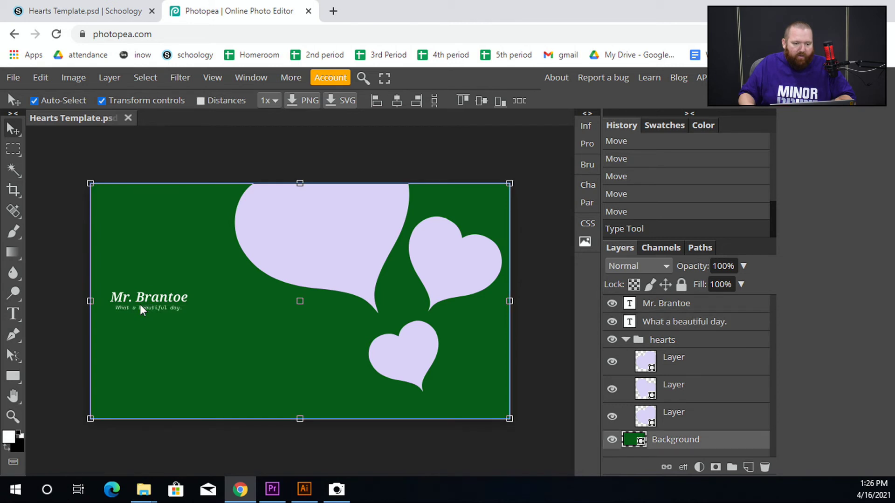
click(141, 307)
double_click(141, 307)
double_click(142, 308)
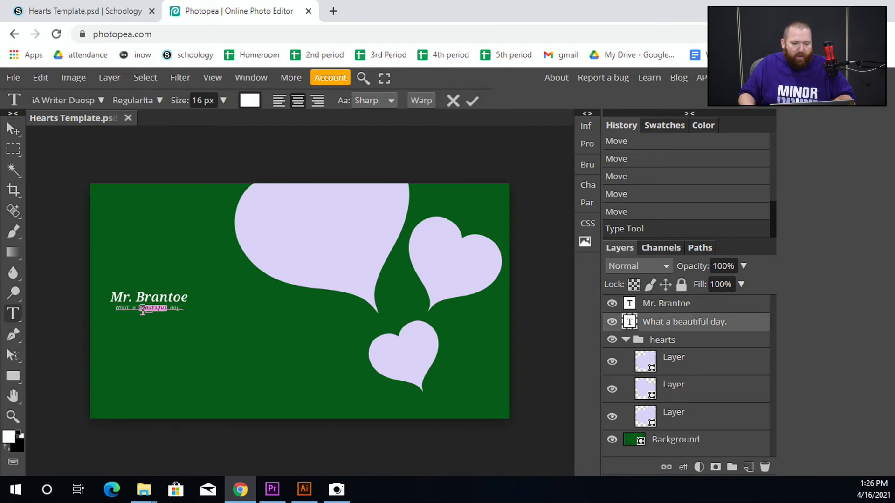
triple_click(142, 310)
text(Ad Desig)
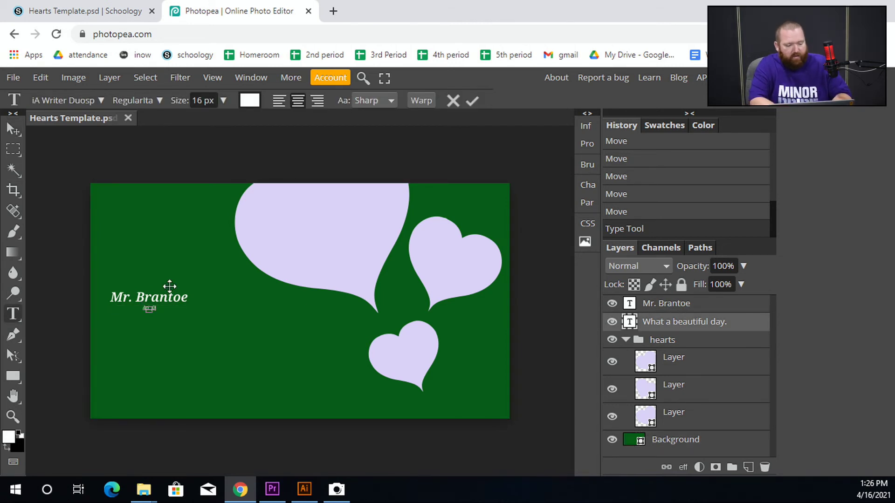
text(n)
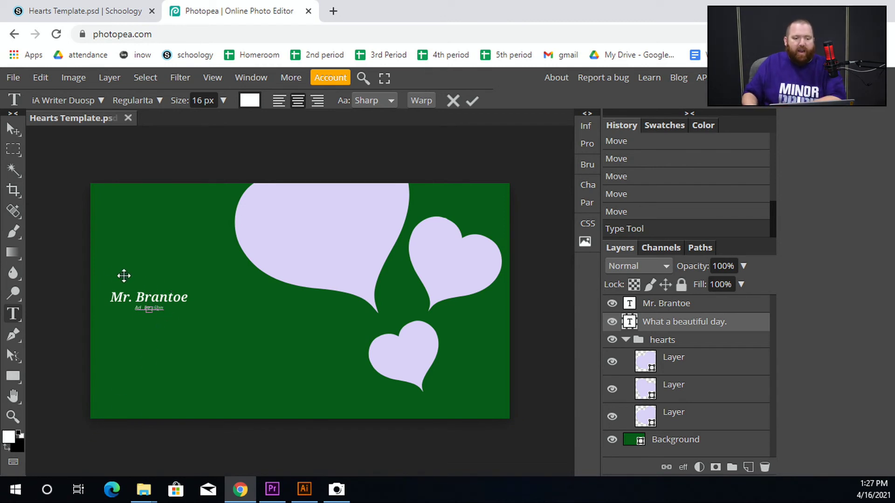
click(694, 373)
key(v)
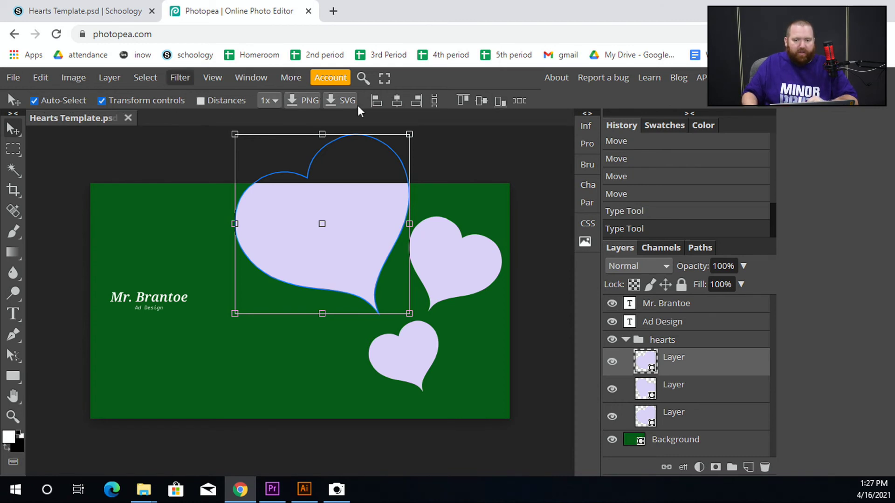
click(671, 308)
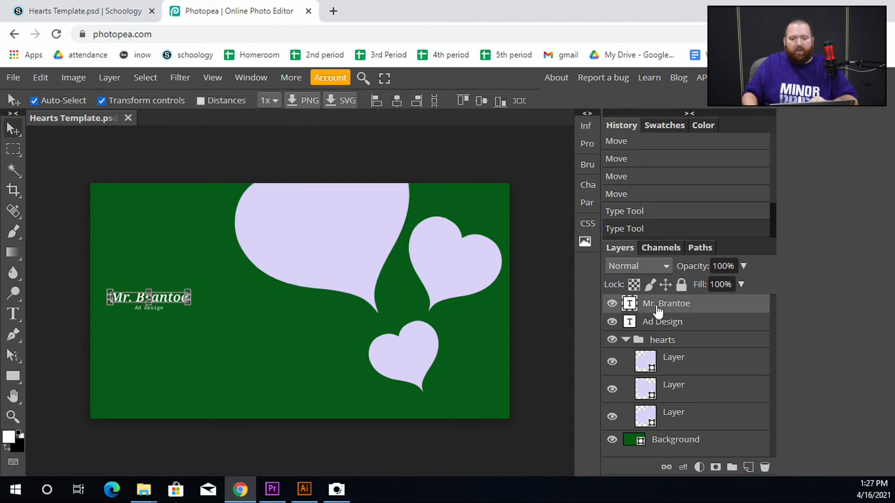
Apply the Top Secret font, found by searching 'top', to the Mr. Brantoe heading text
double_click(629, 305)
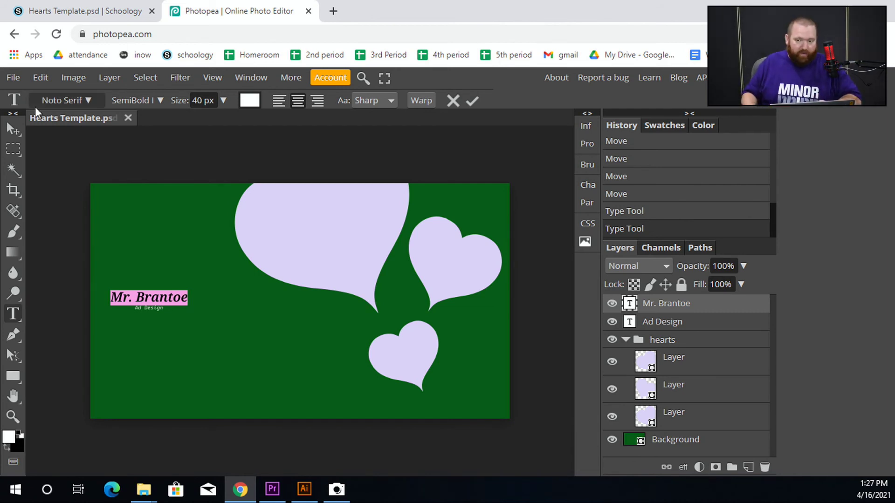
click(60, 102)
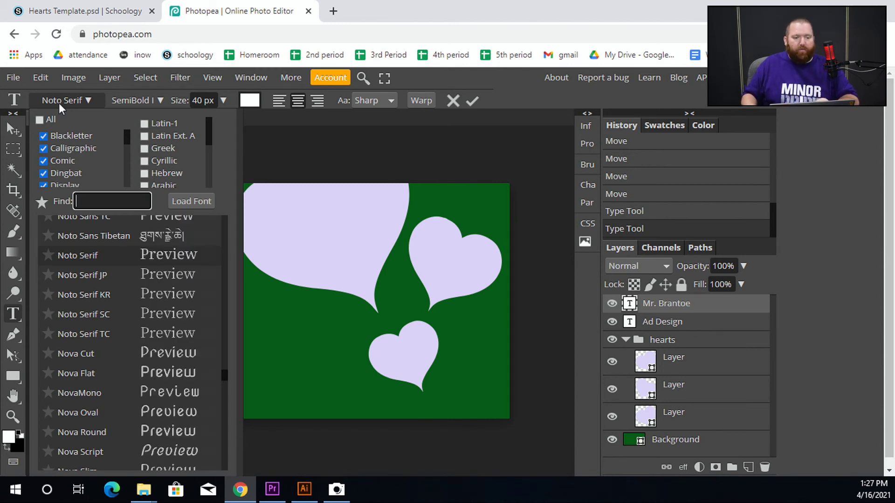
scroll(141, 354, down, 4)
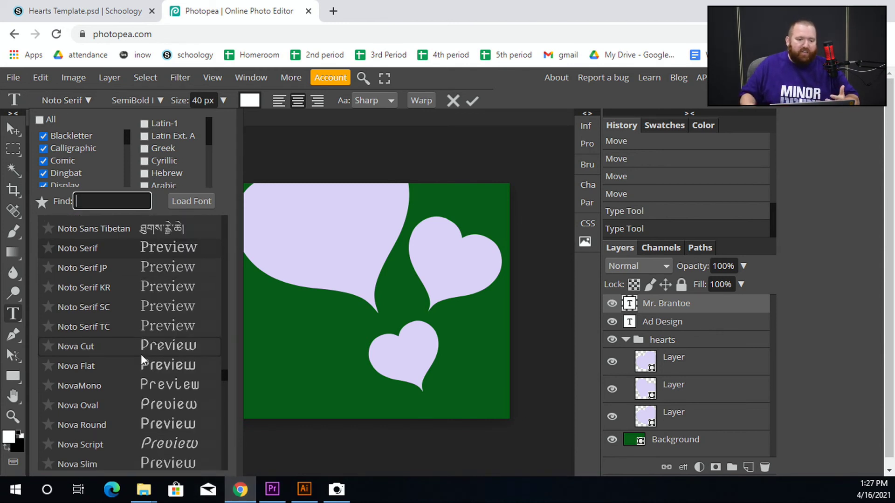
scroll(139, 364, down, 4)
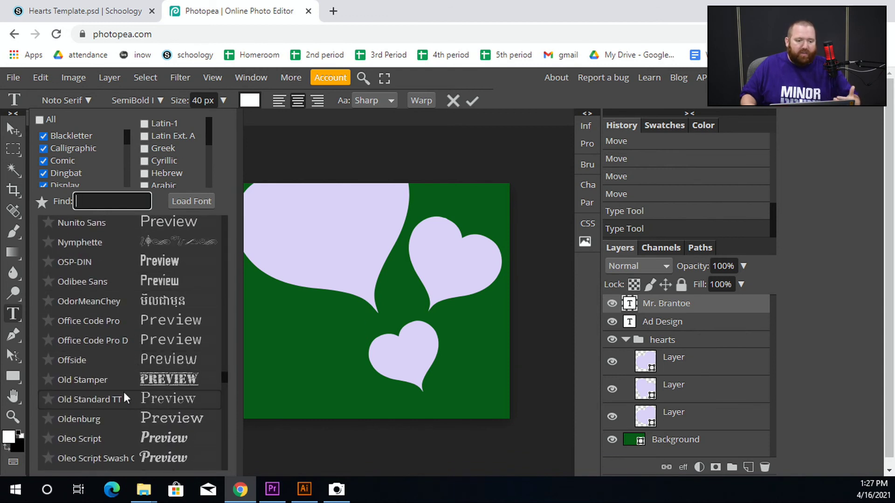
scroll(124, 401, down, 1)
scroll(124, 401, down, 5)
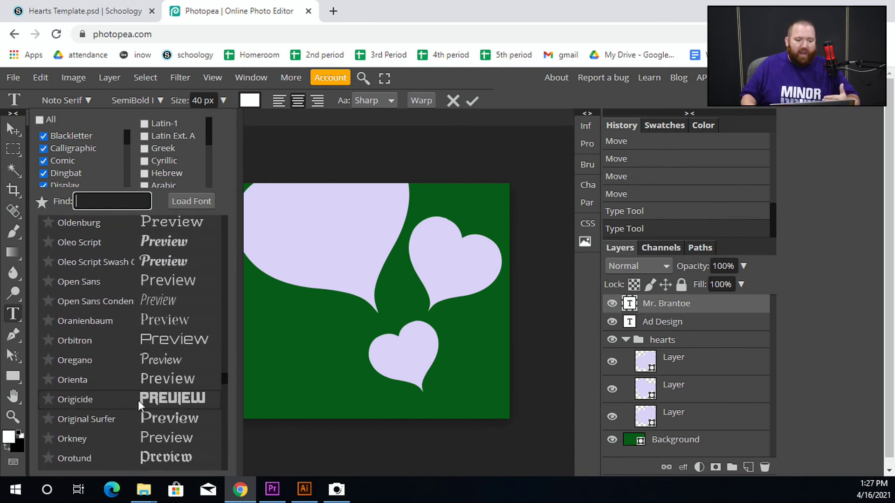
scroll(134, 401, down, 4)
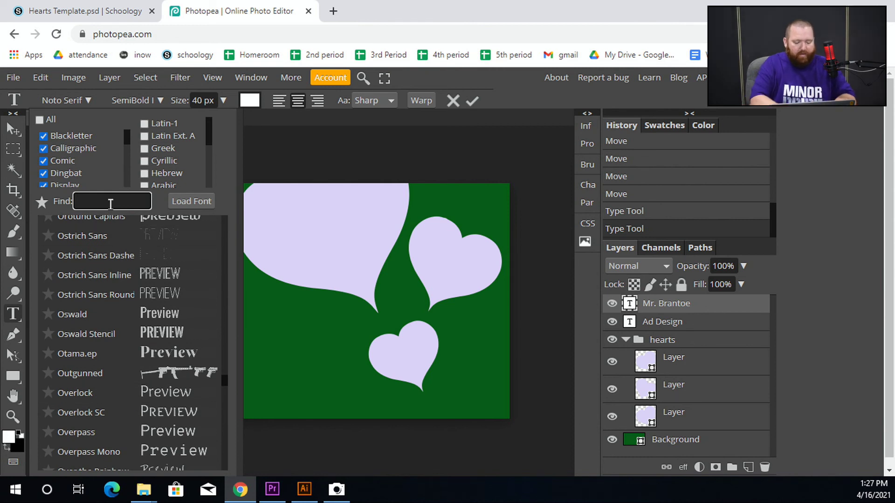
text(top)
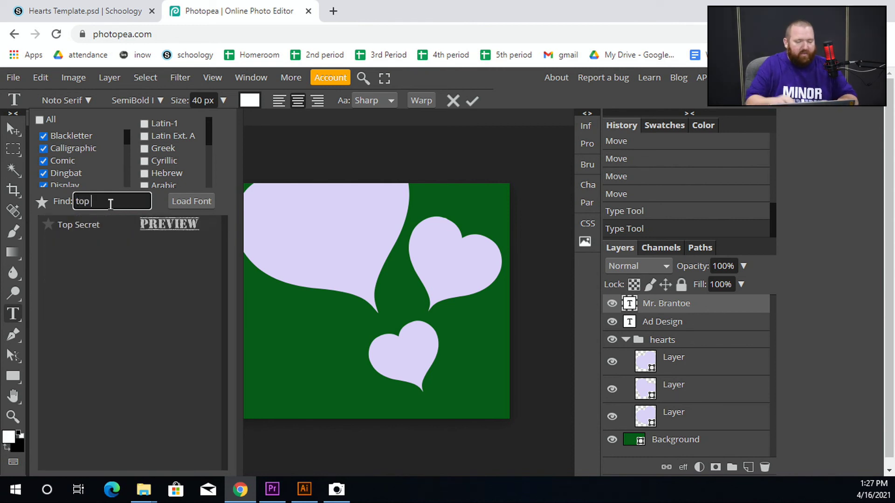
click(149, 229)
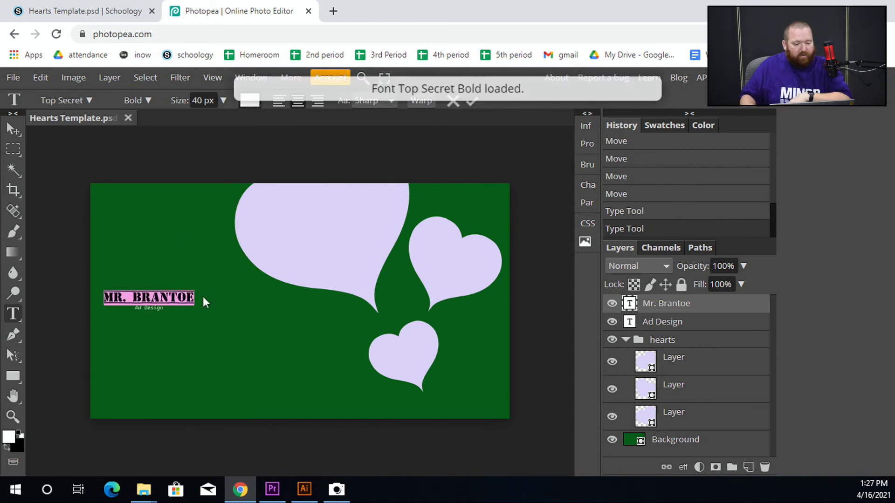
click(159, 311)
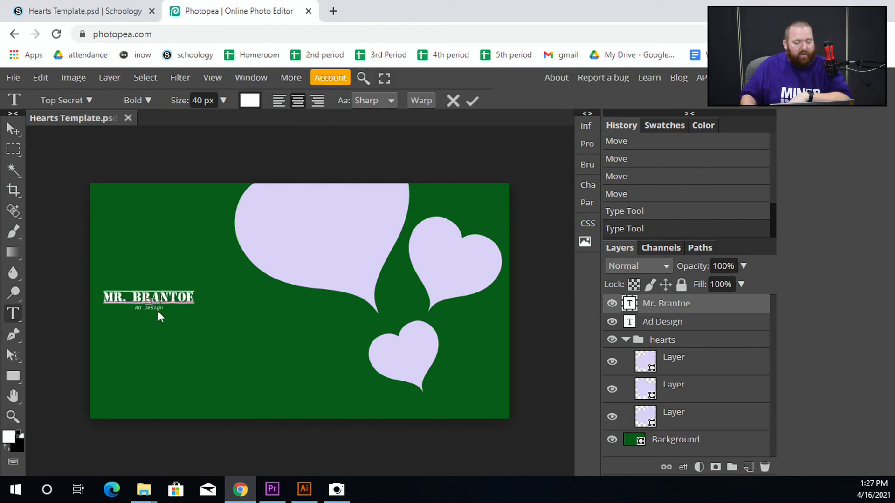
Select the Ad Design text and switch its font to Top Secret
double_click(629, 321)
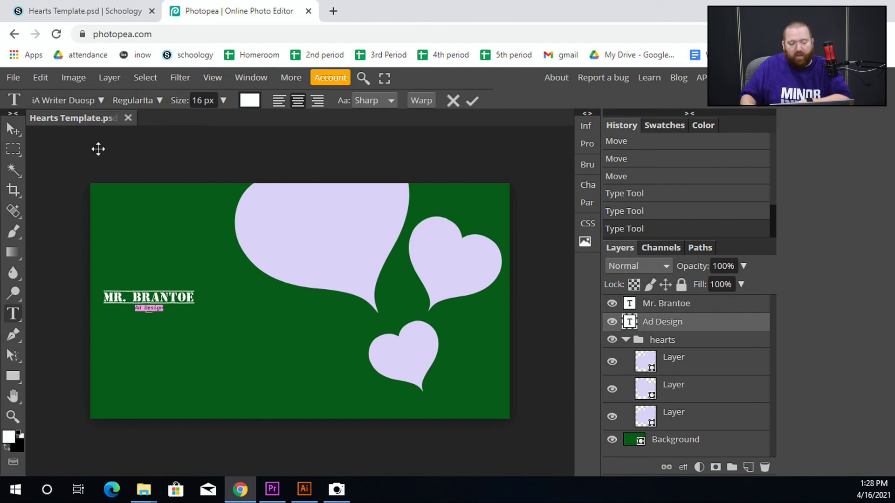
click(79, 105)
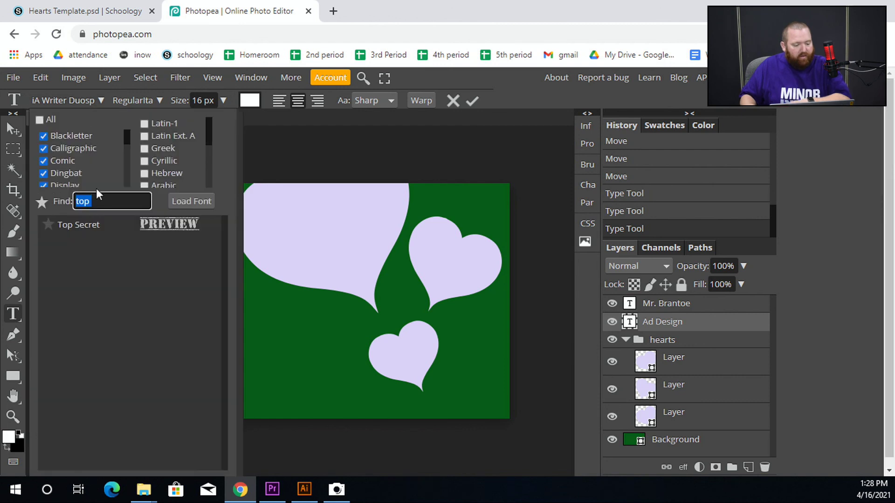
click(165, 228)
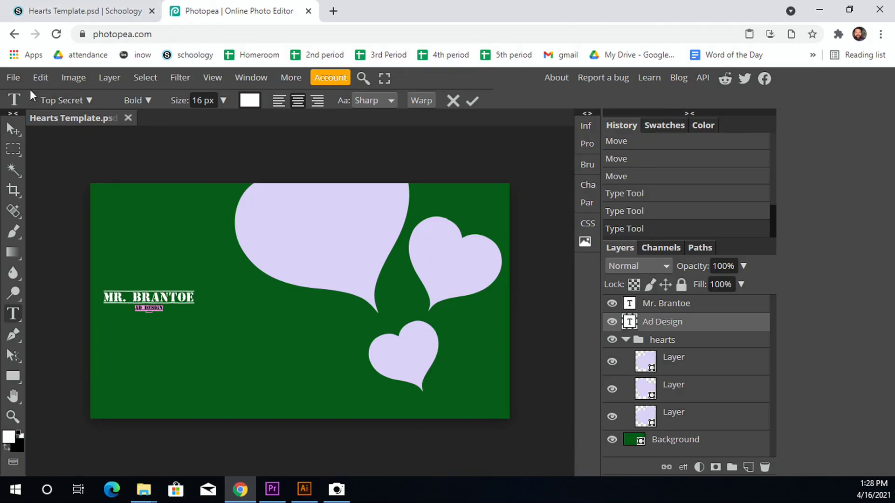
Save the document via File > Save as PSD, downloading Hearts Template (1).psd
click(14, 77)
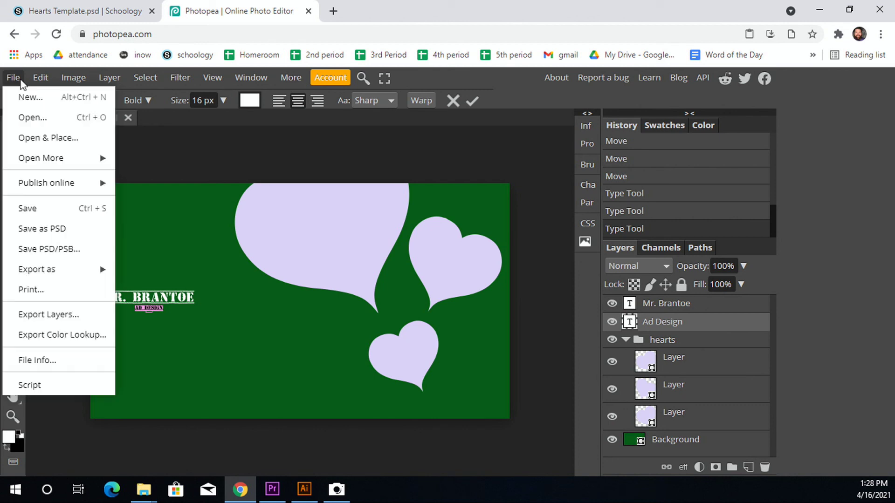
click(39, 223)
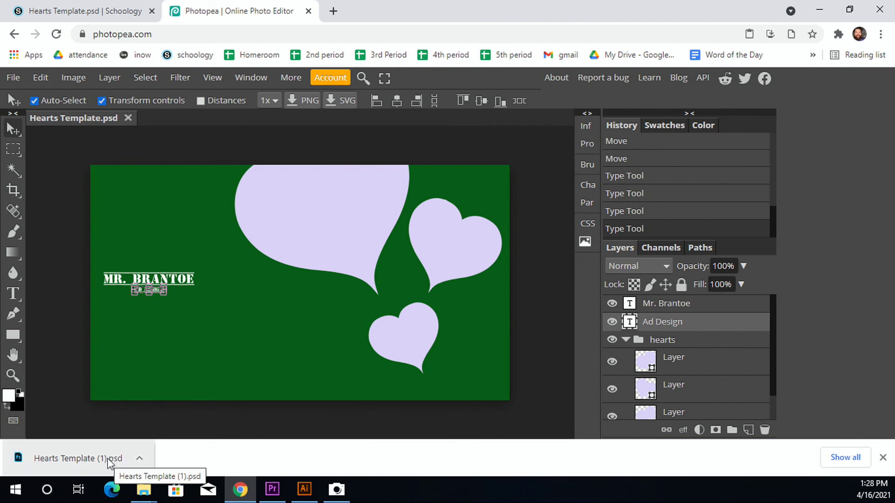
click(322, 353)
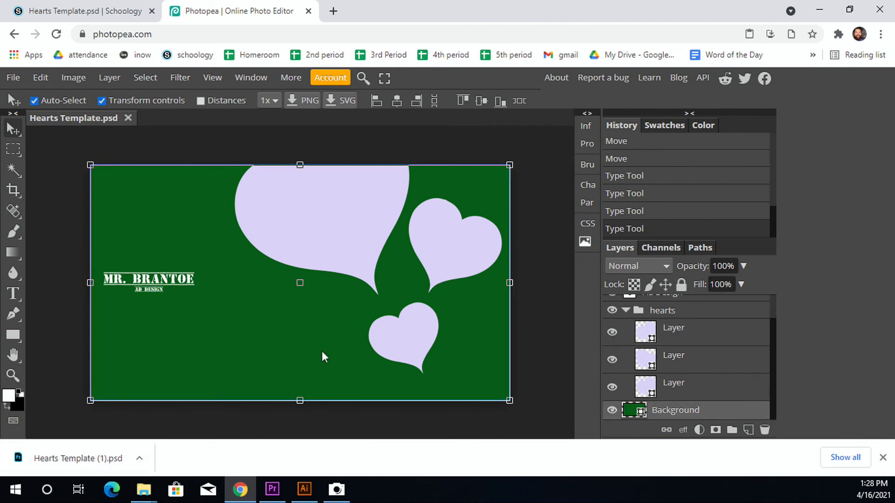
click(355, 237)
click(142, 277)
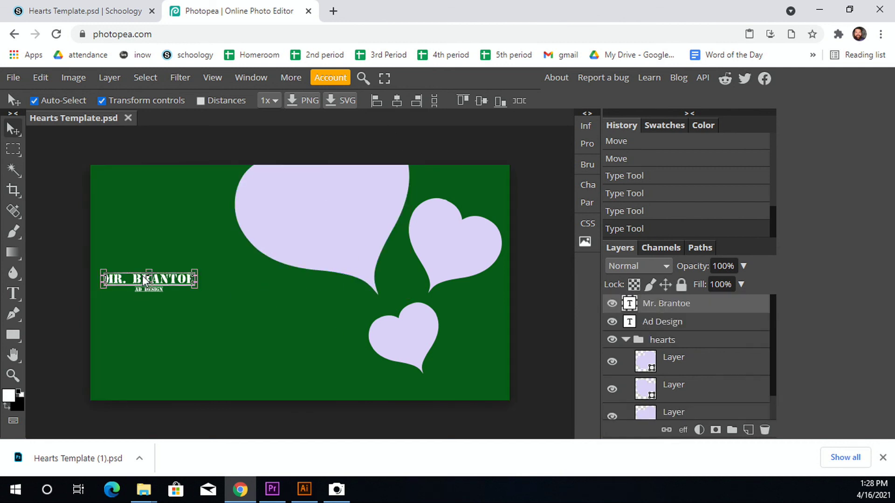